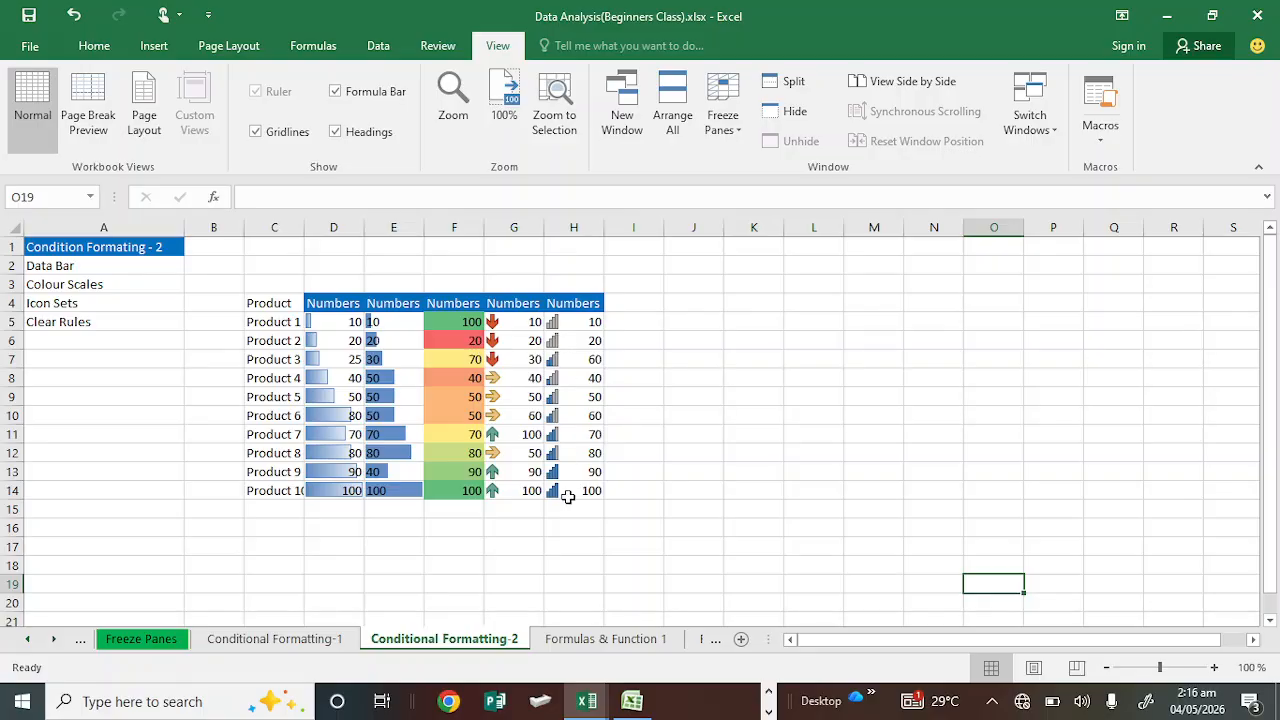
Step: Enter the values 10, 3, 40, 30 and 50 into cells J5 to J9
click(695, 312)
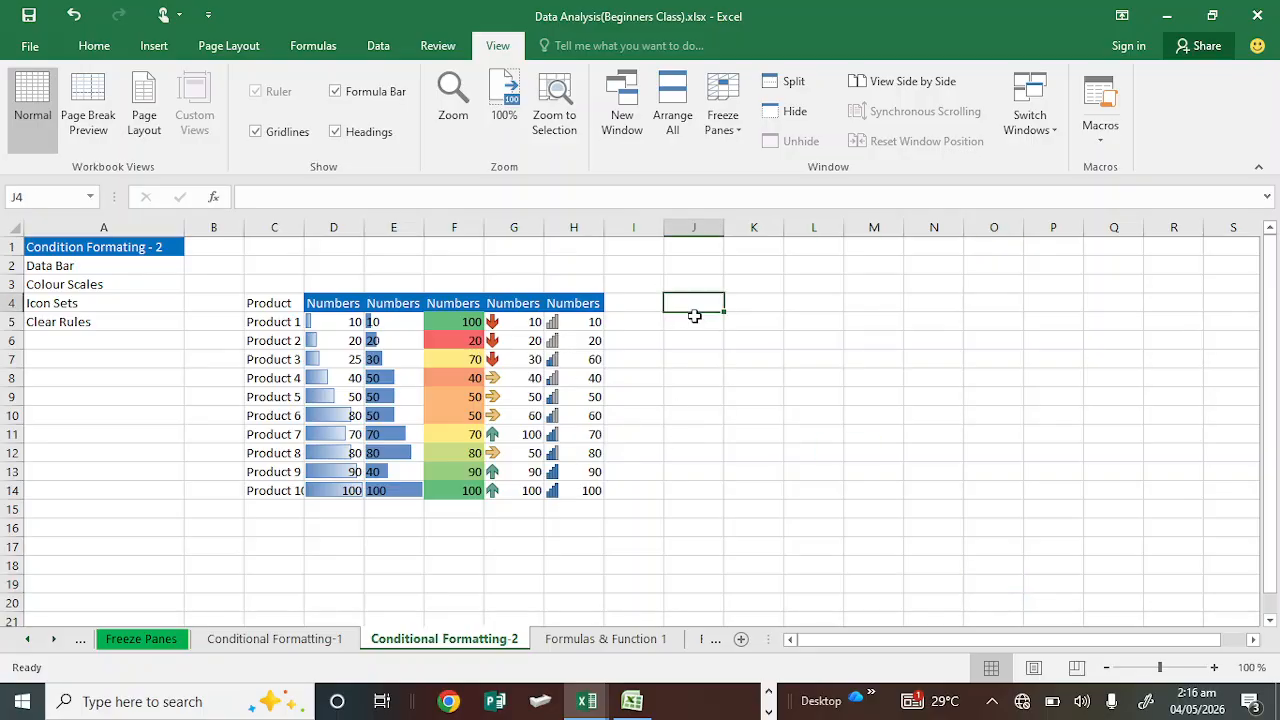
click(695, 318)
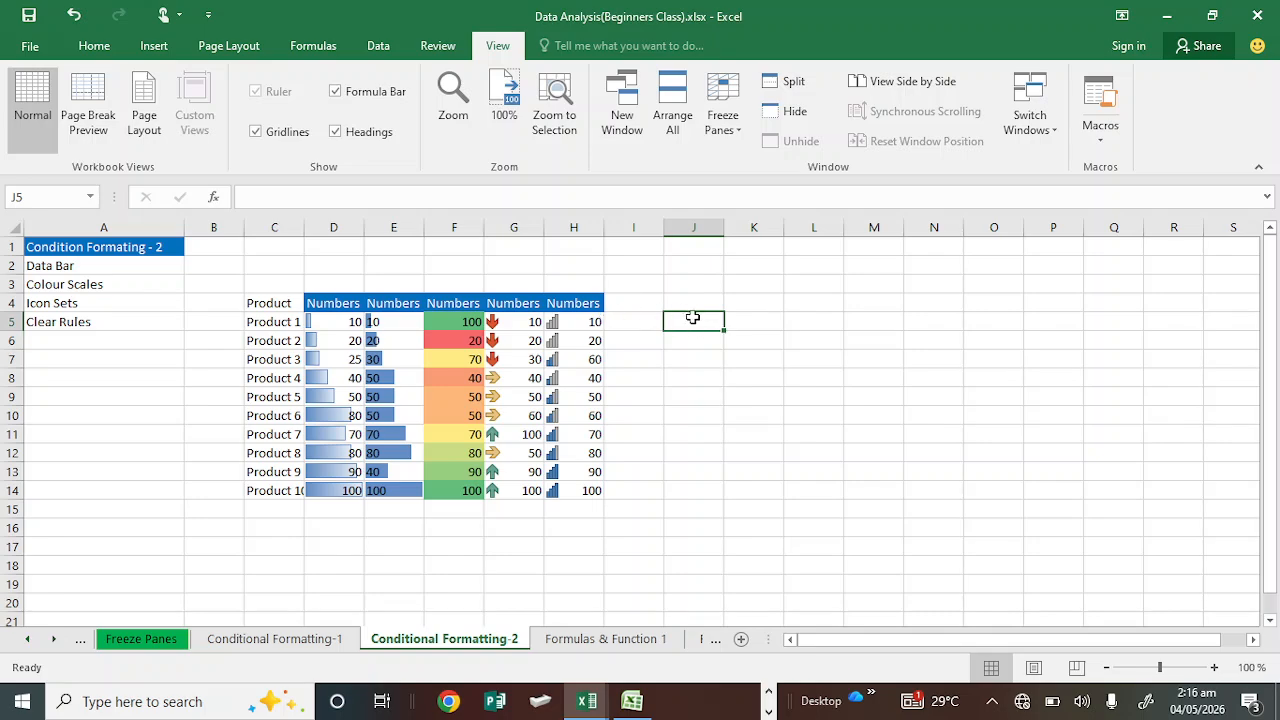
text(10)
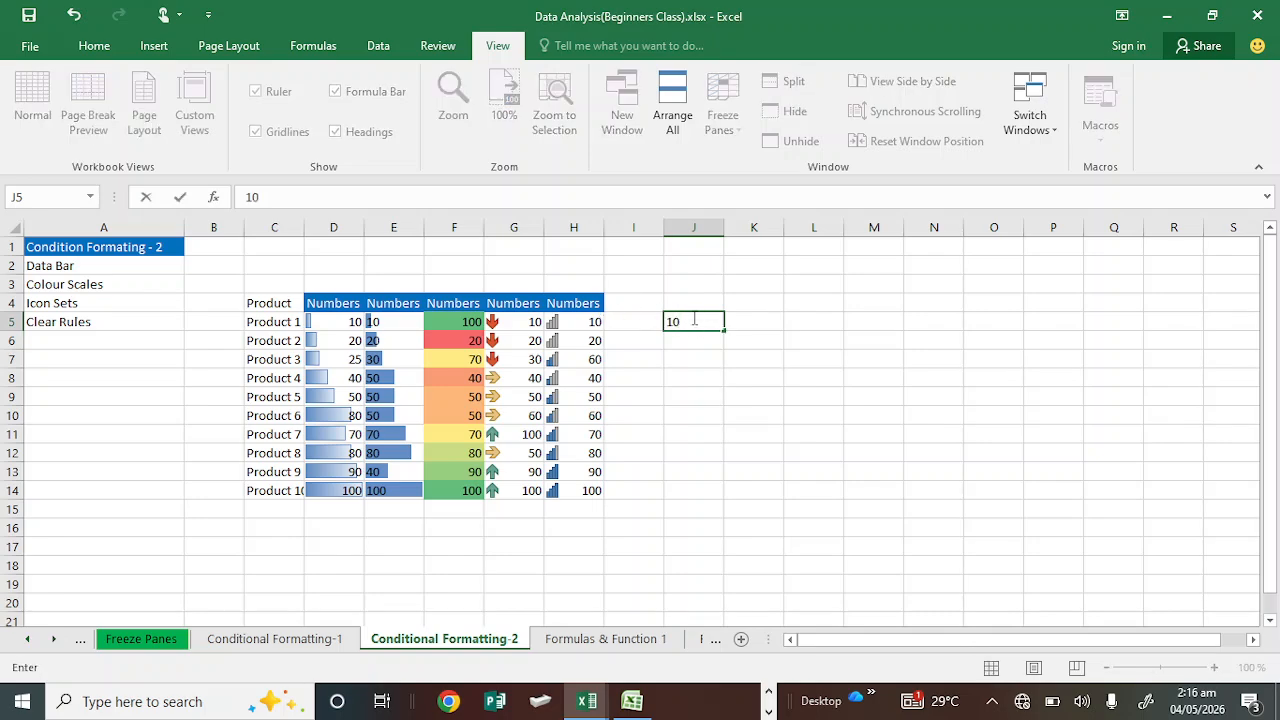
key(Return)
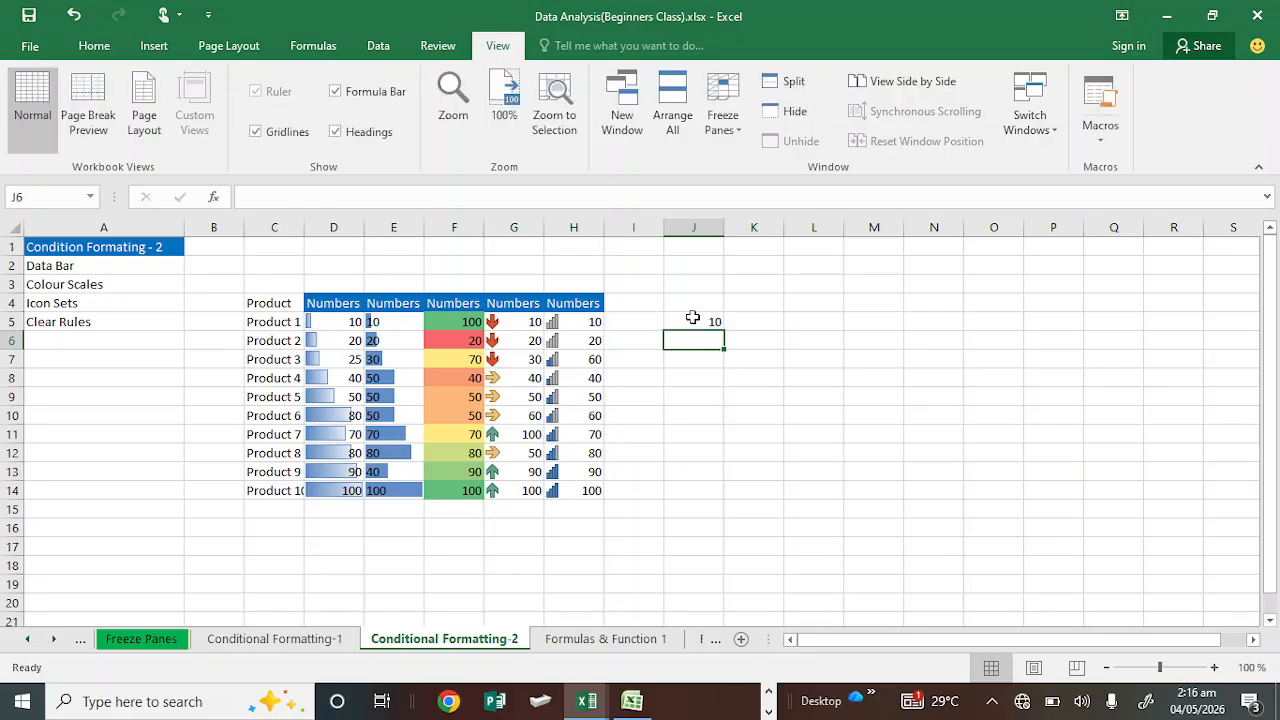
text(3)
key(Return)
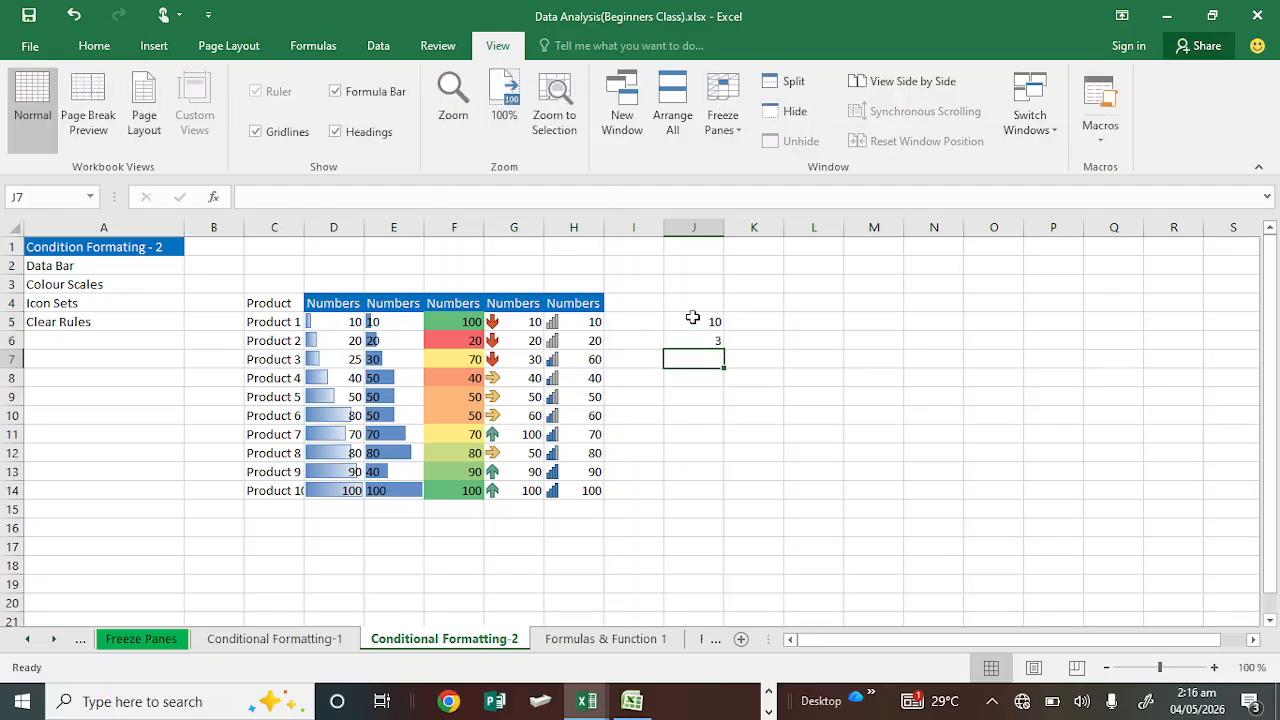
text(40)
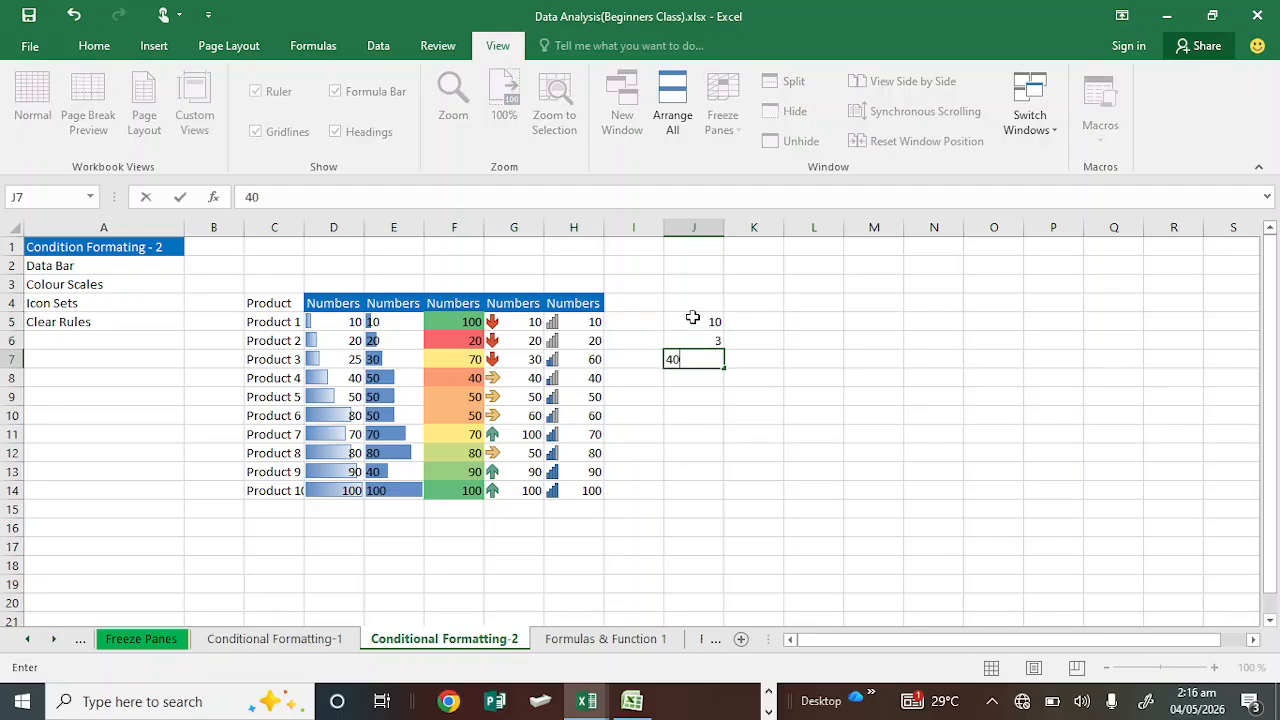
key(Return)
text(30)
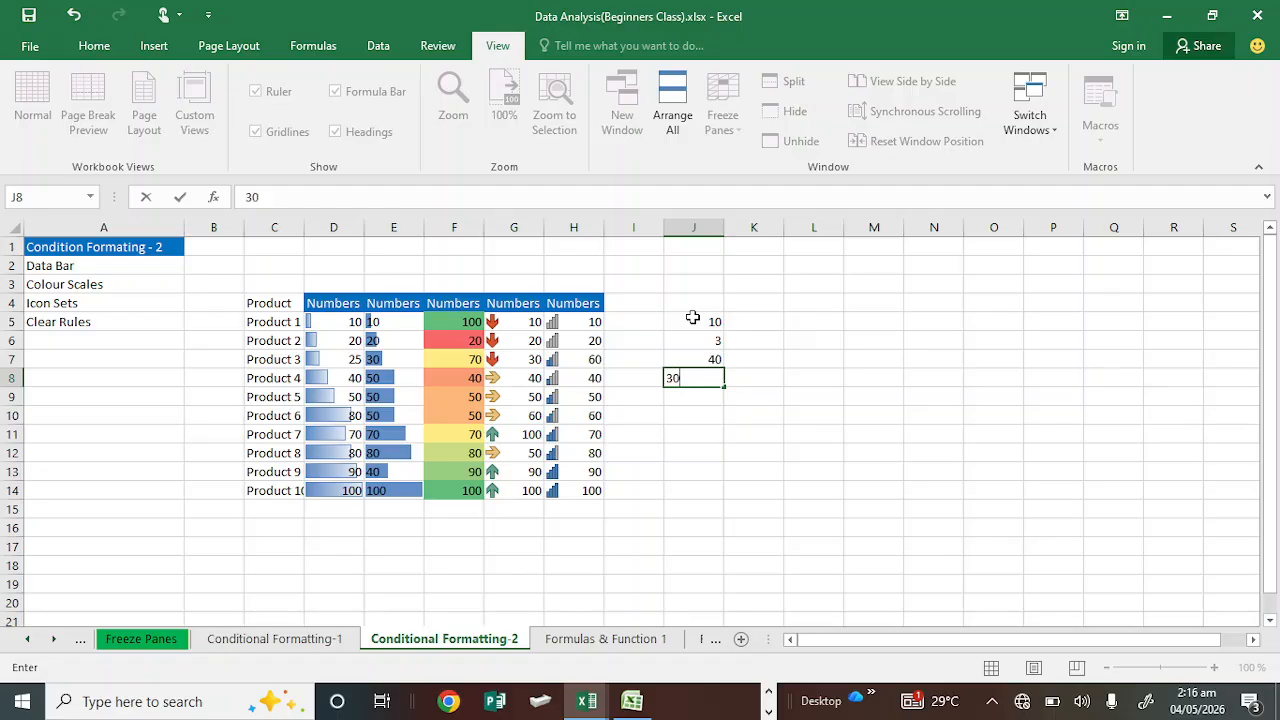
key(Return)
text(100)
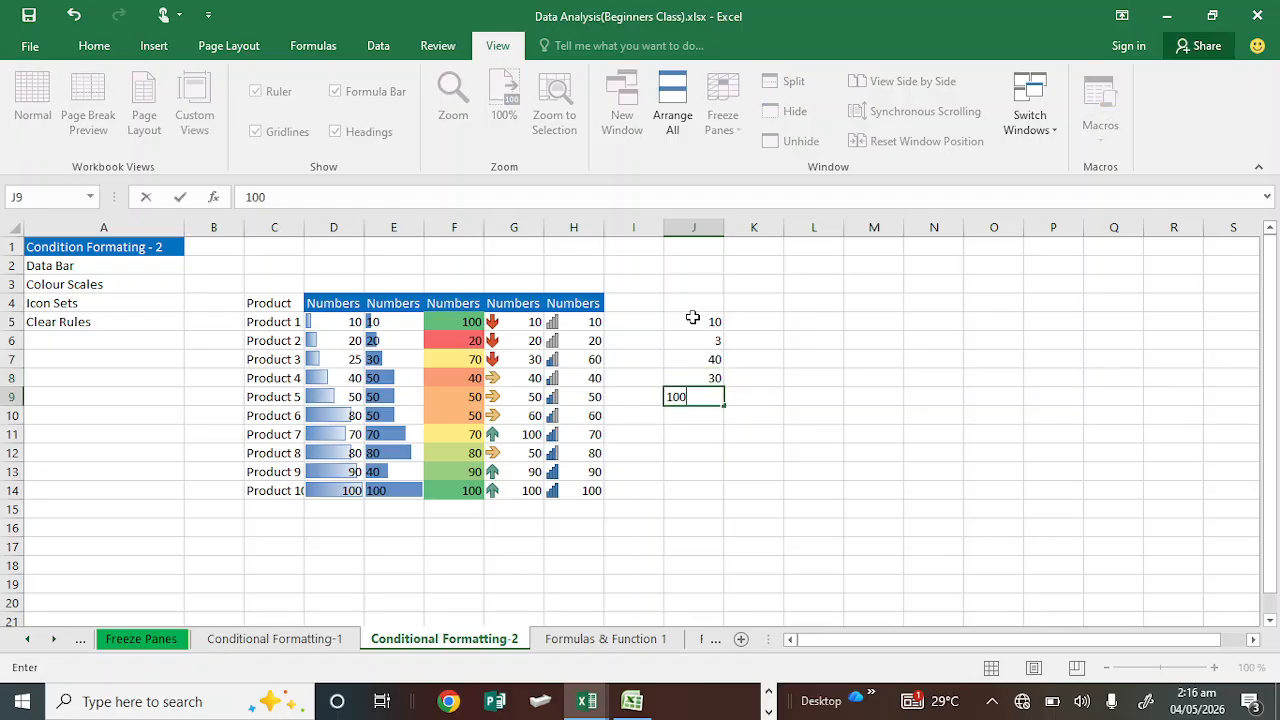
key(ctrl+Return)
text(50)
key(Return)
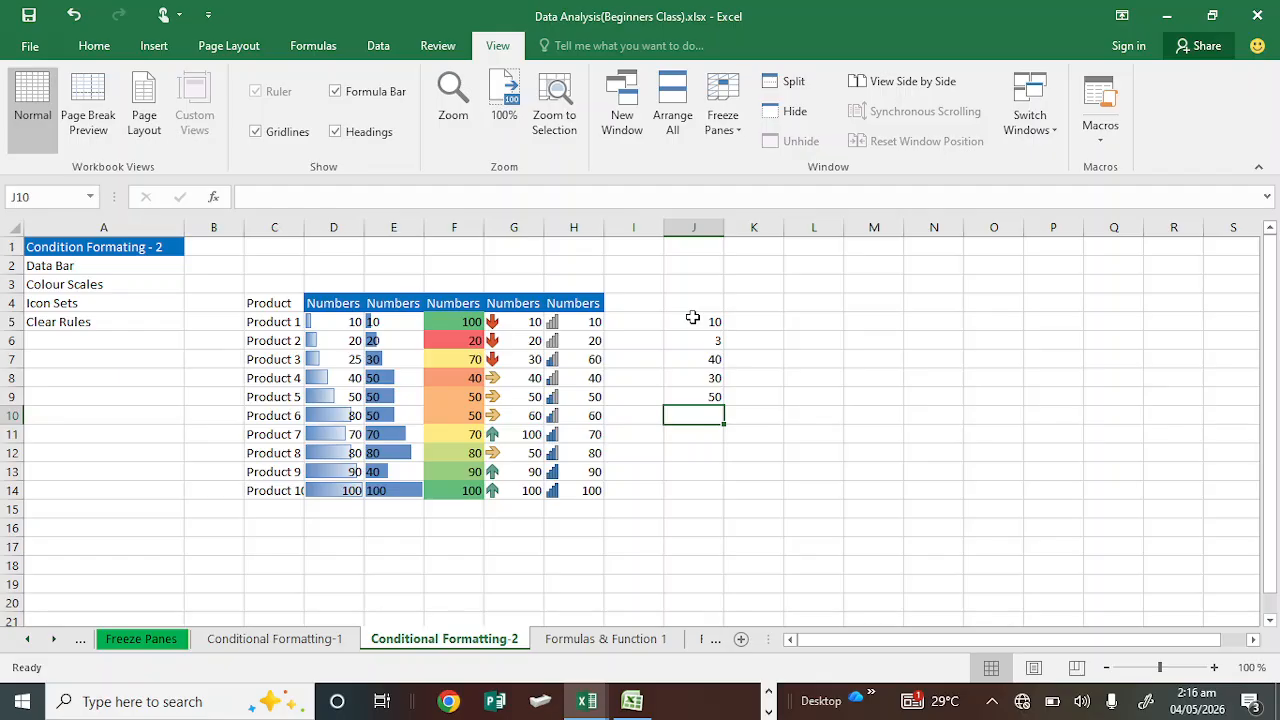
Step: Enter the values 80, 50, 90, 80 and 100 into cells J10 to J14
text(80)
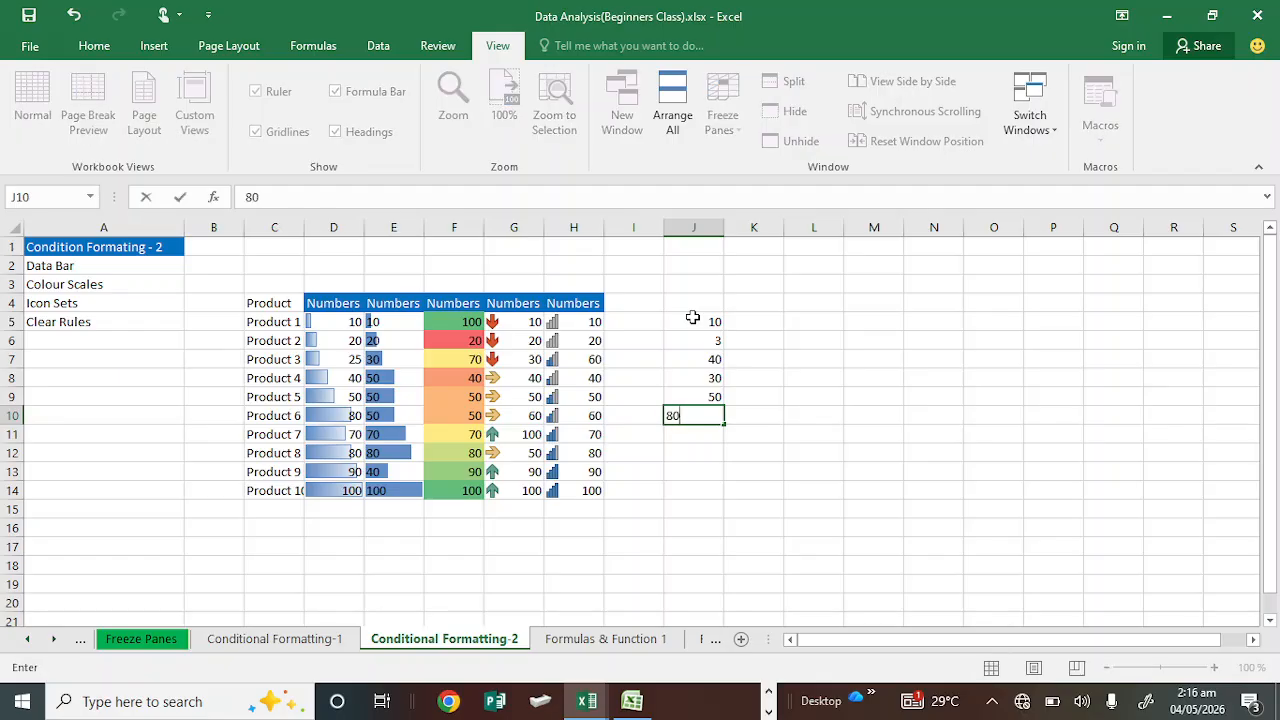
key(Return)
text(50)
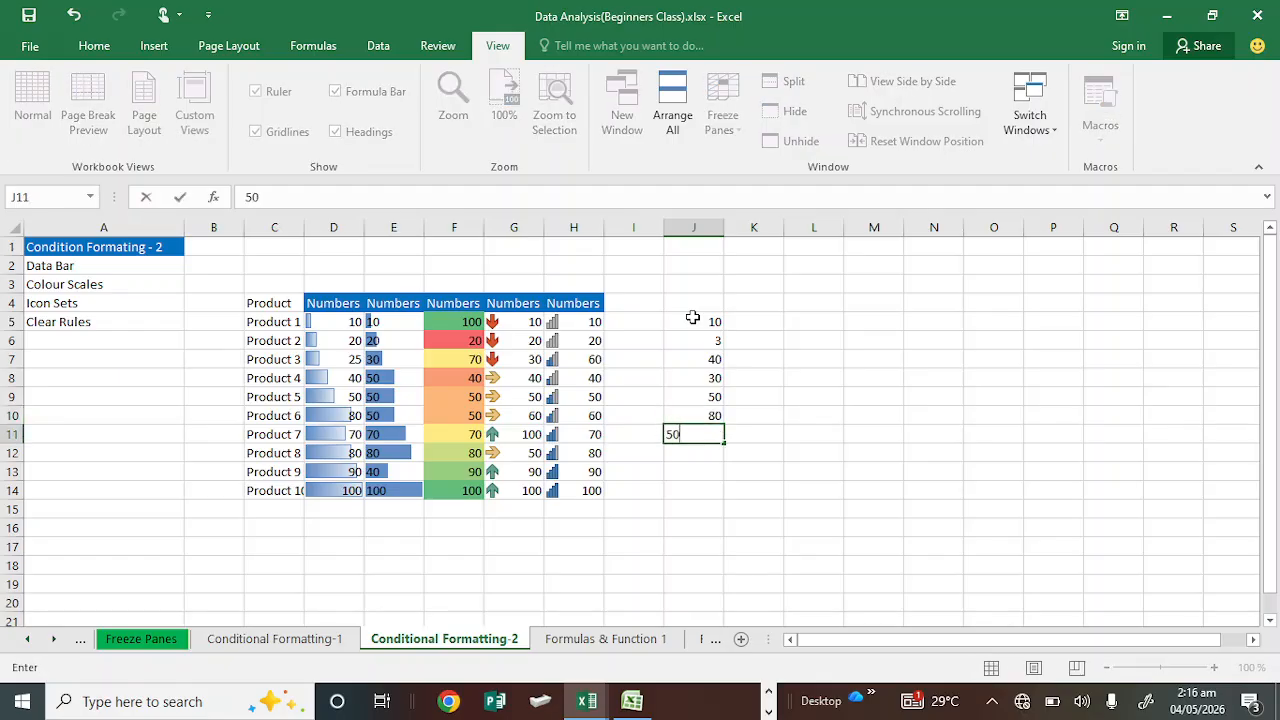
key(Return)
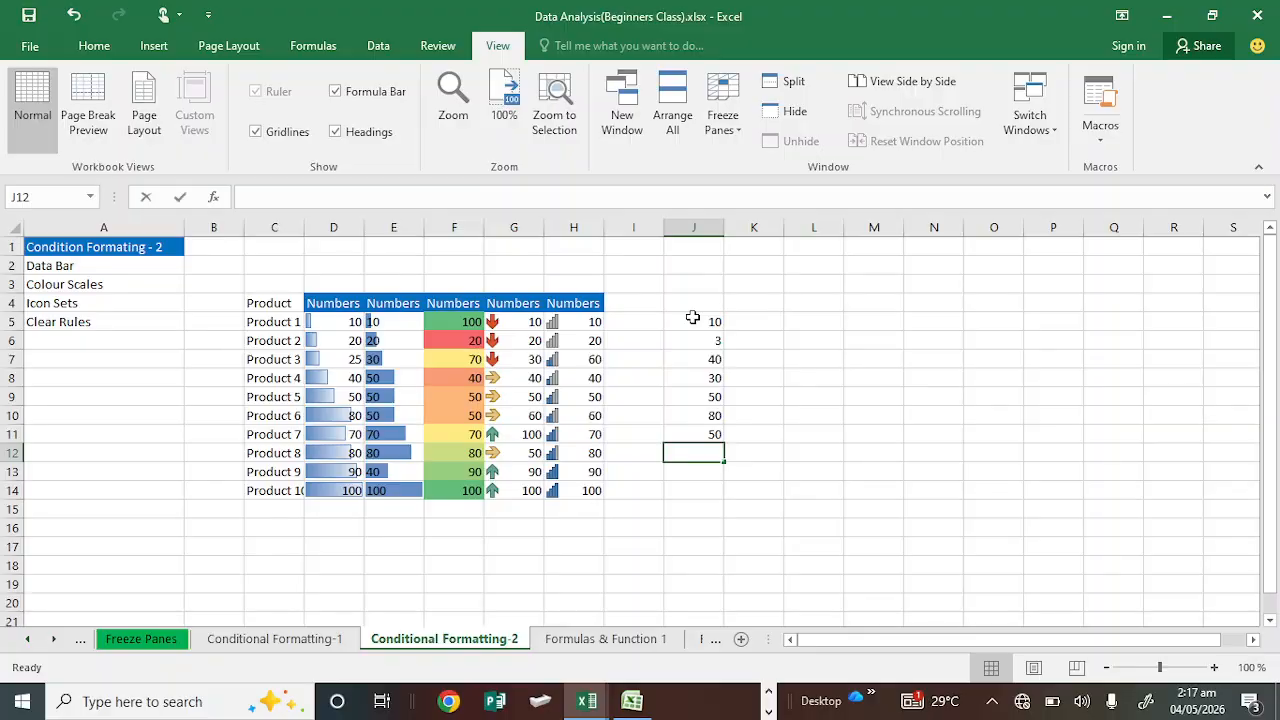
text(90)
key(Return)
text(80)
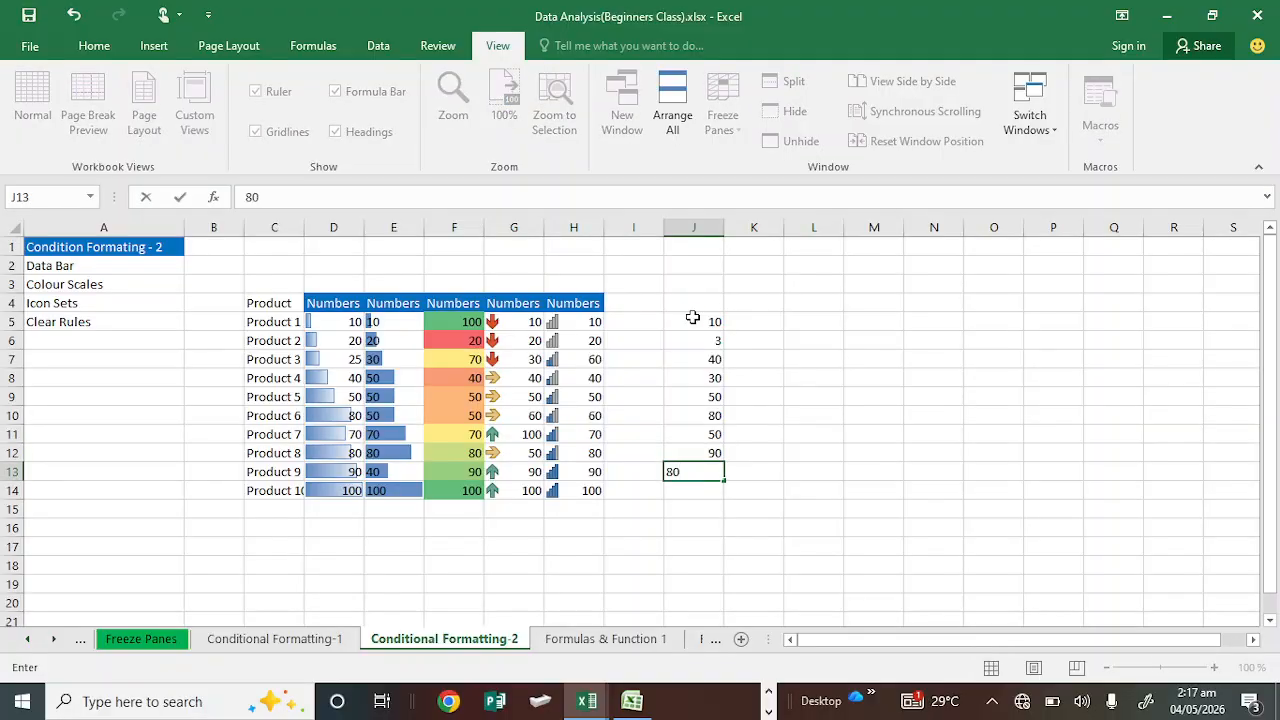
key(Return)
text(100)
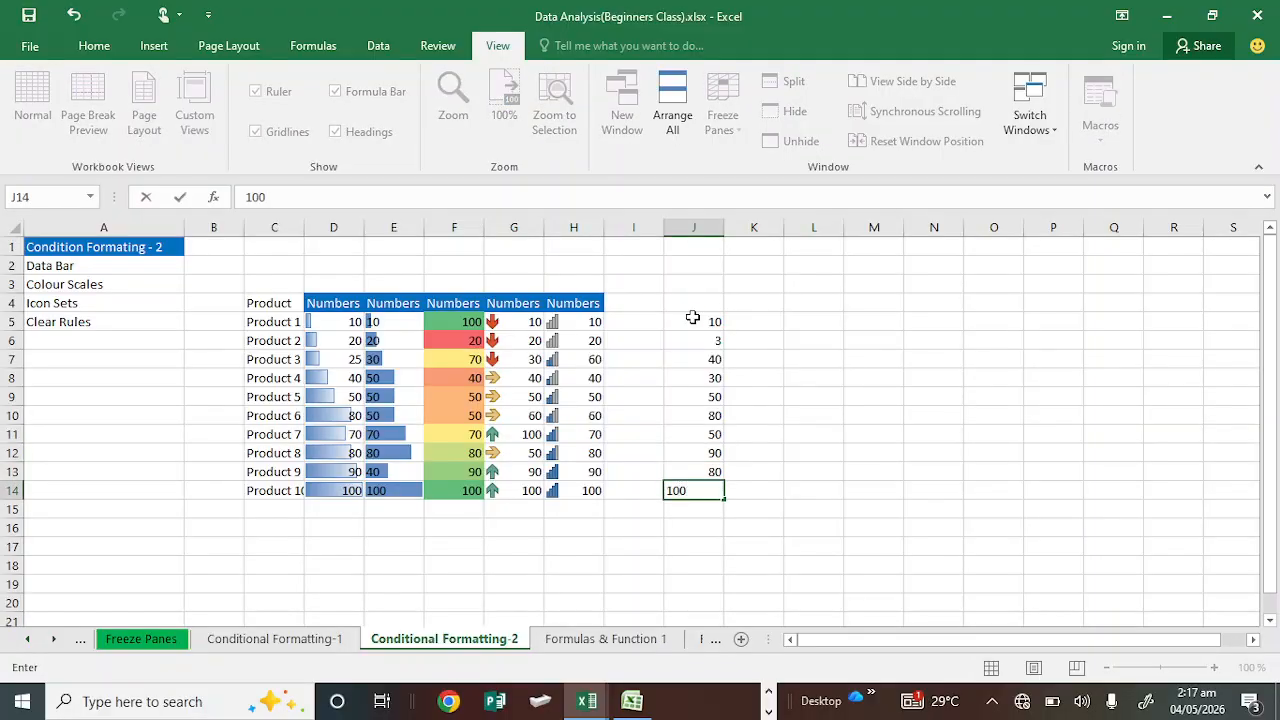
key(Return)
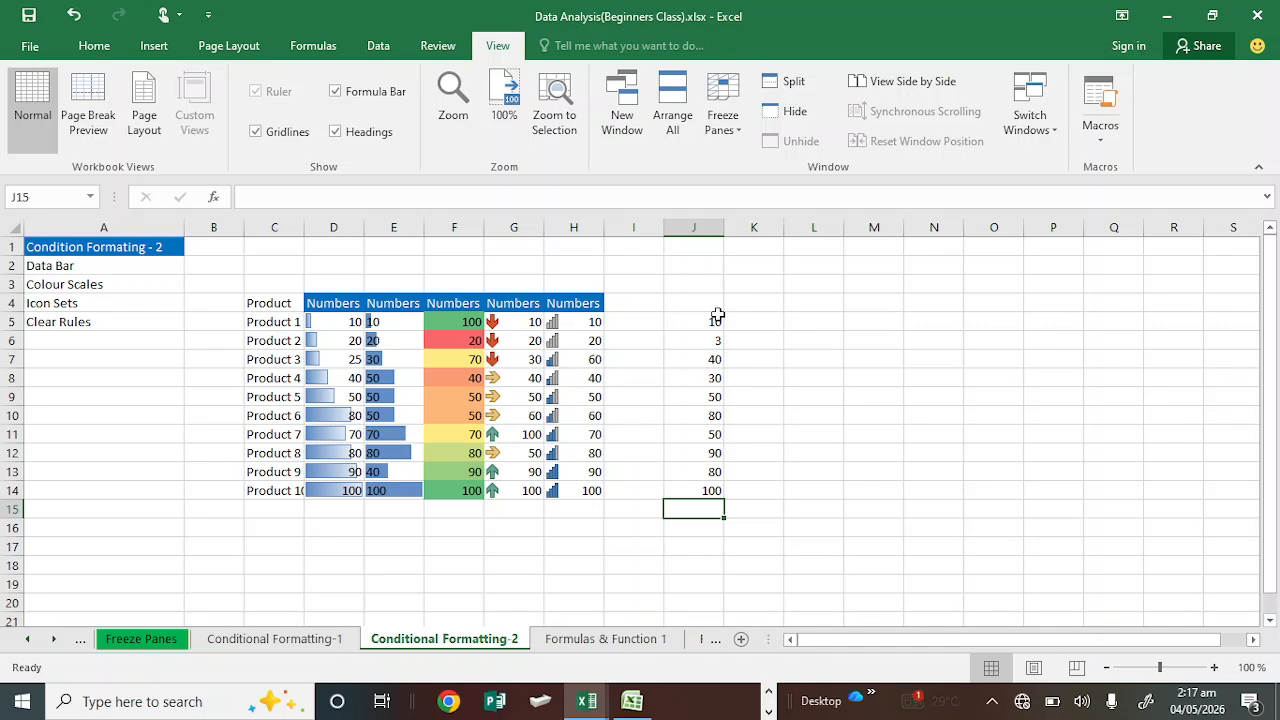
drag(714, 318, 711, 471)
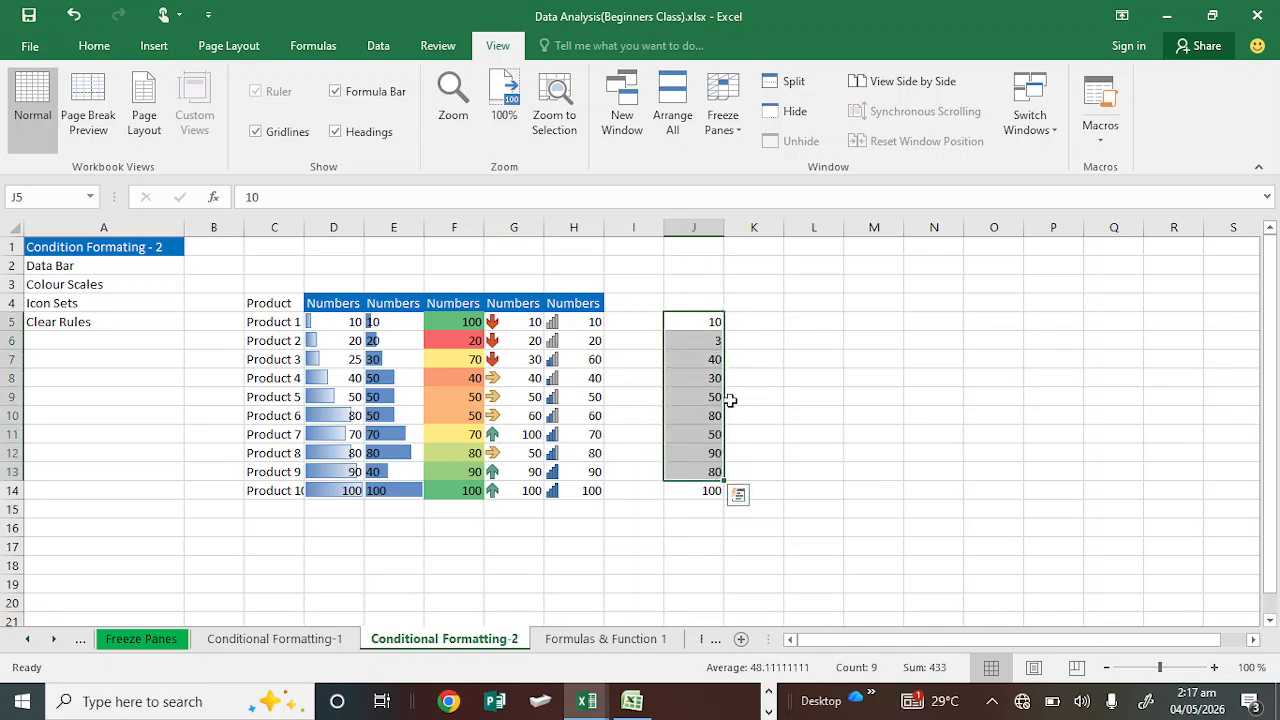
click(750, 357)
click(742, 320)
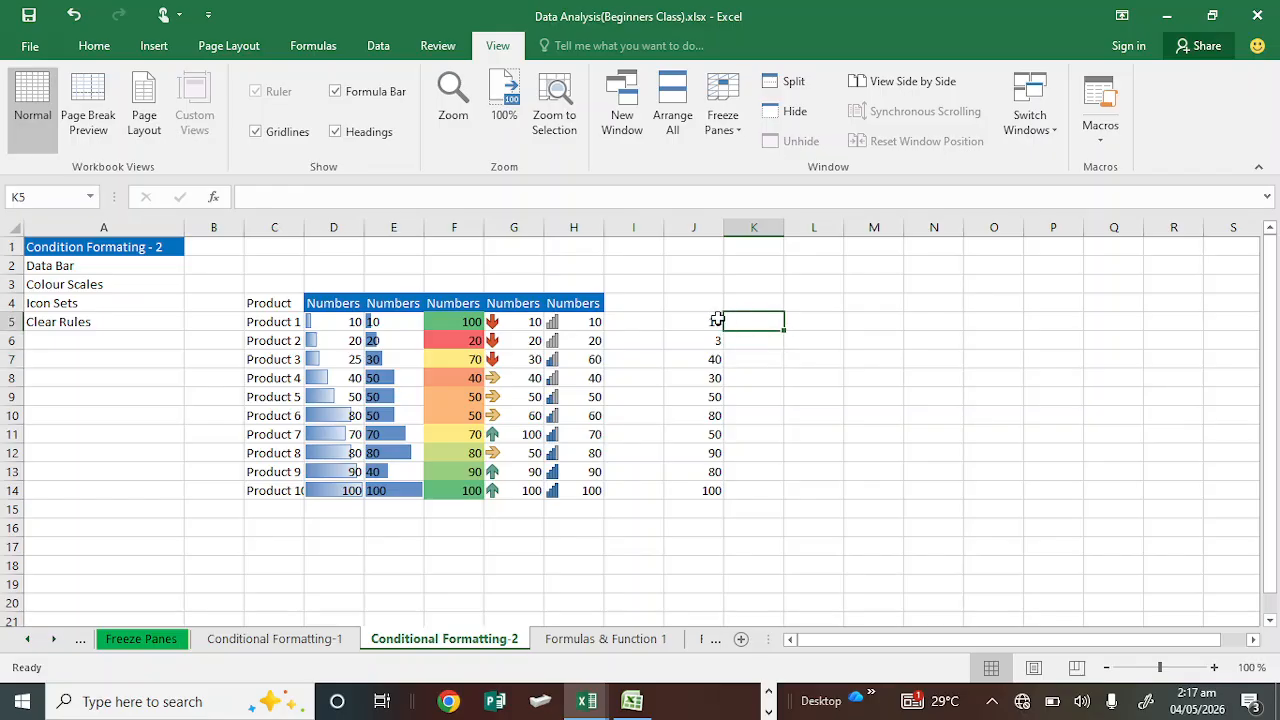
Step: Start a Greater Than highlight cells rule on the range J5:J14
click(712, 318)
drag(712, 318, 712, 496)
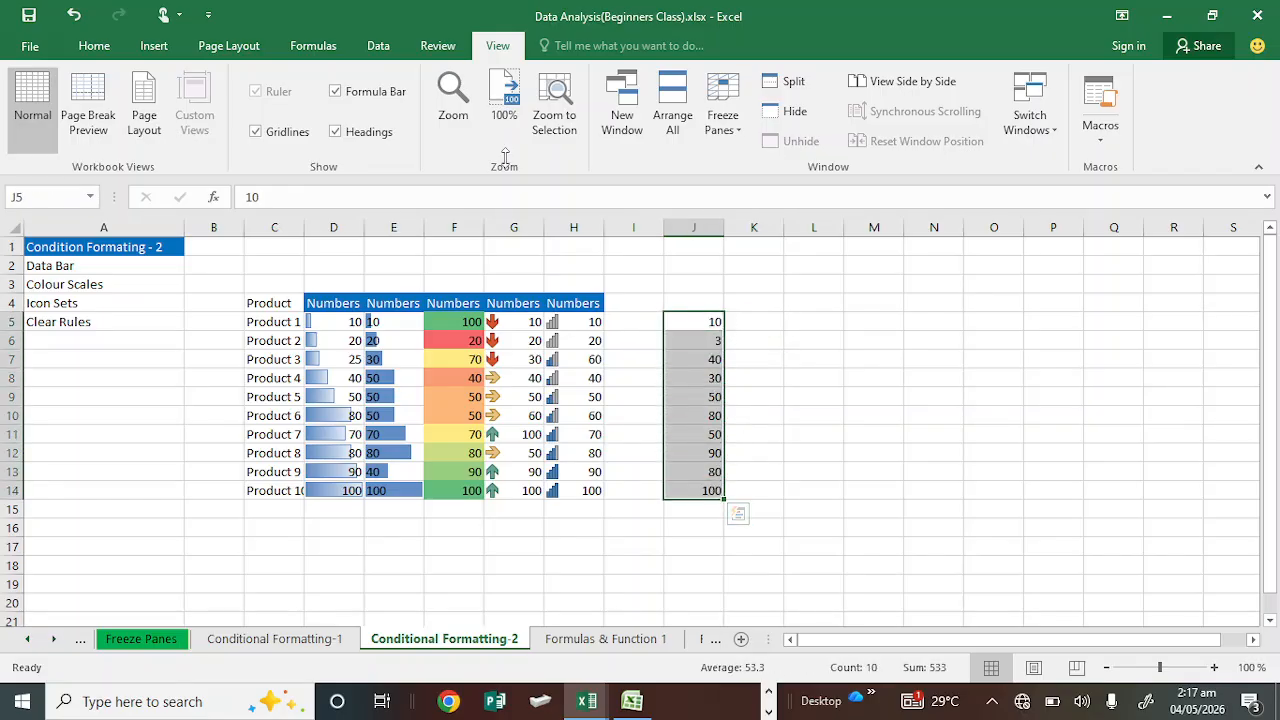
click(107, 50)
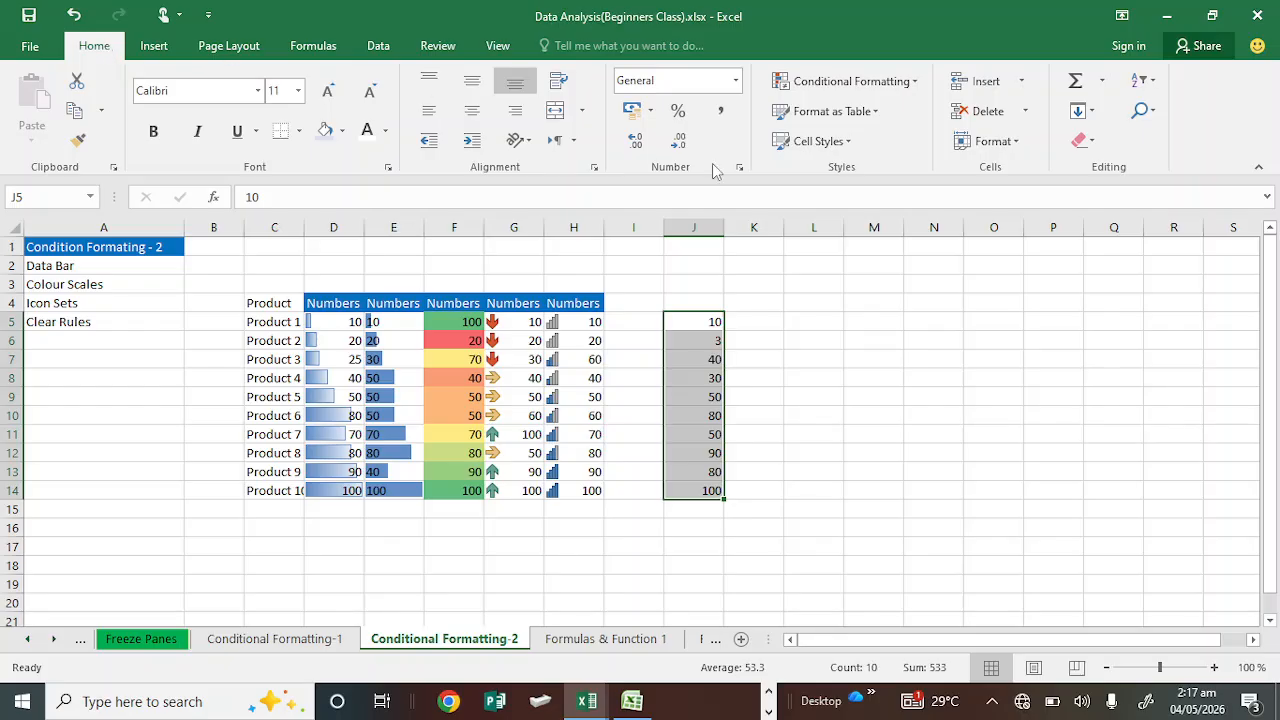
click(843, 88)
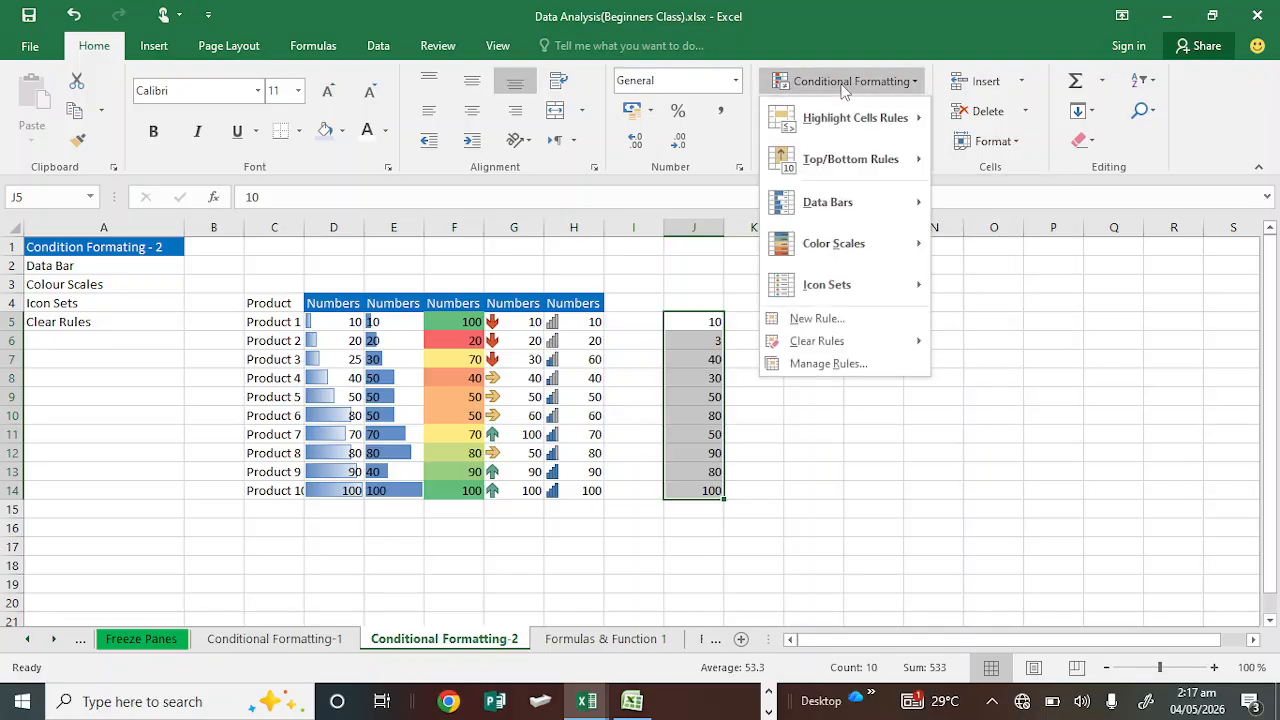
mouse_move(878, 119)
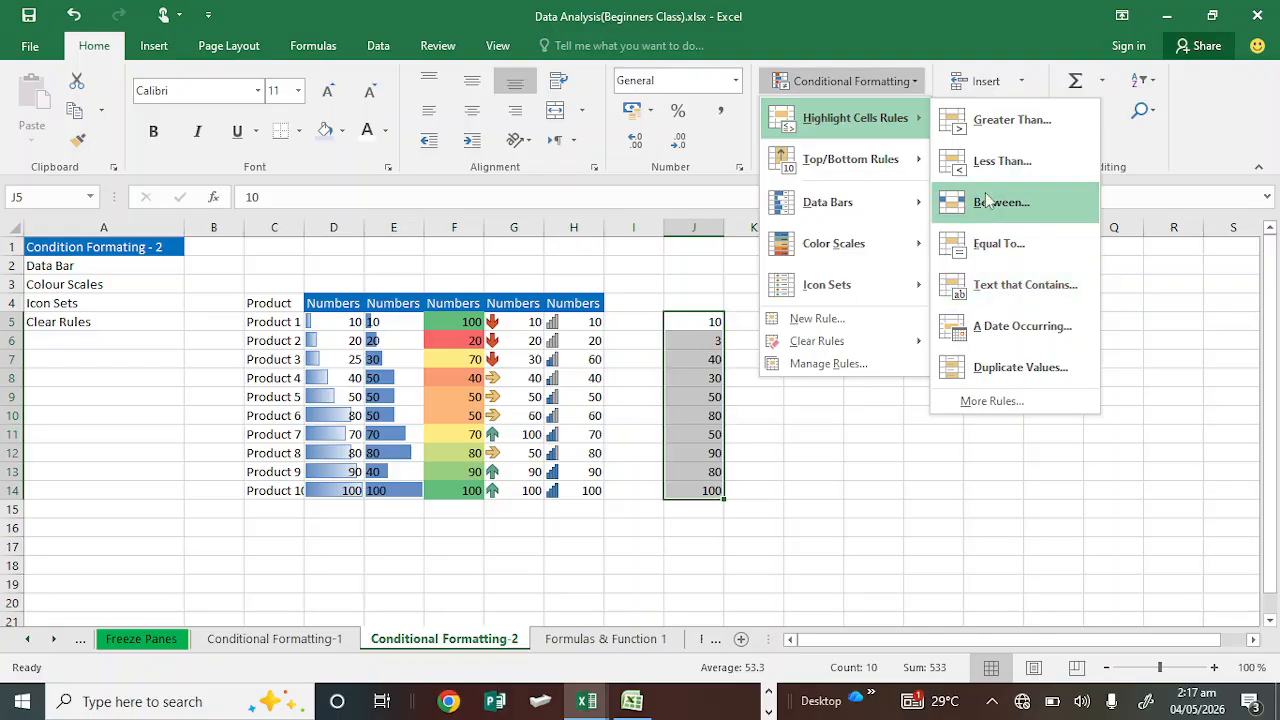
click(1005, 122)
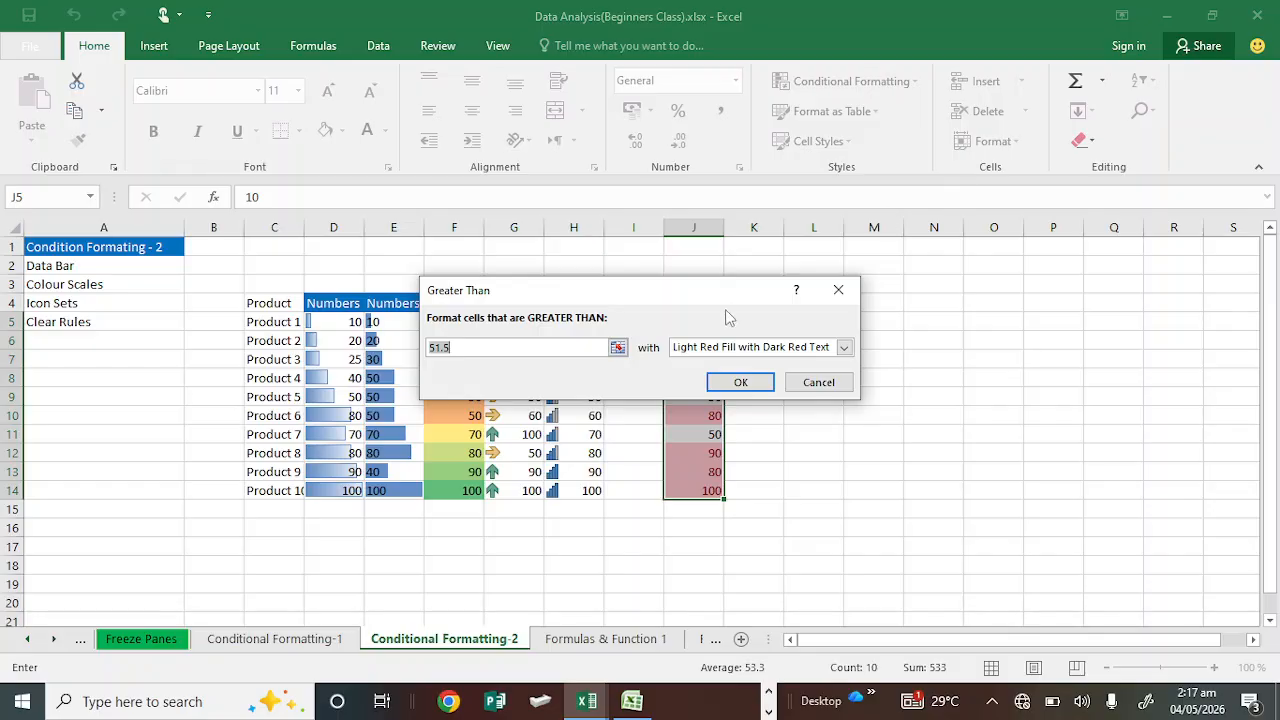
drag(645, 299, 491, 196)
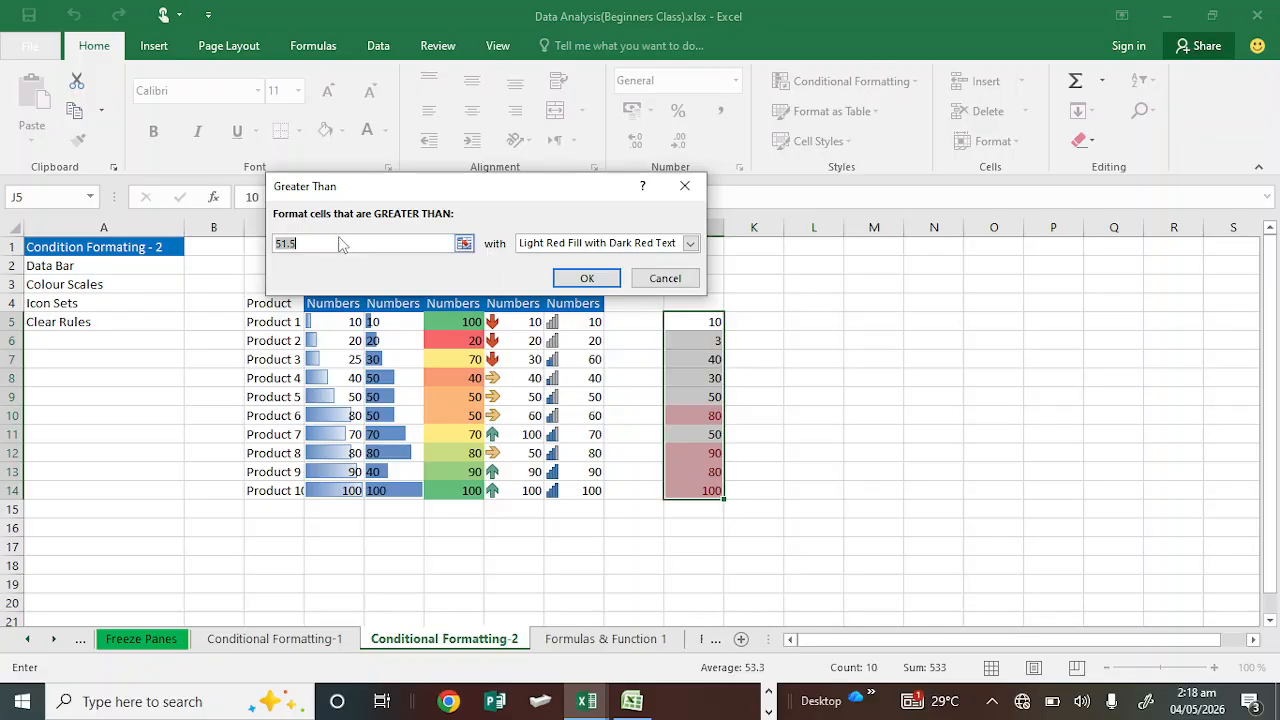
Step: Set the rule to format cells greater than 39 with Green Fill with Dark Green Text and apply it
text(40)
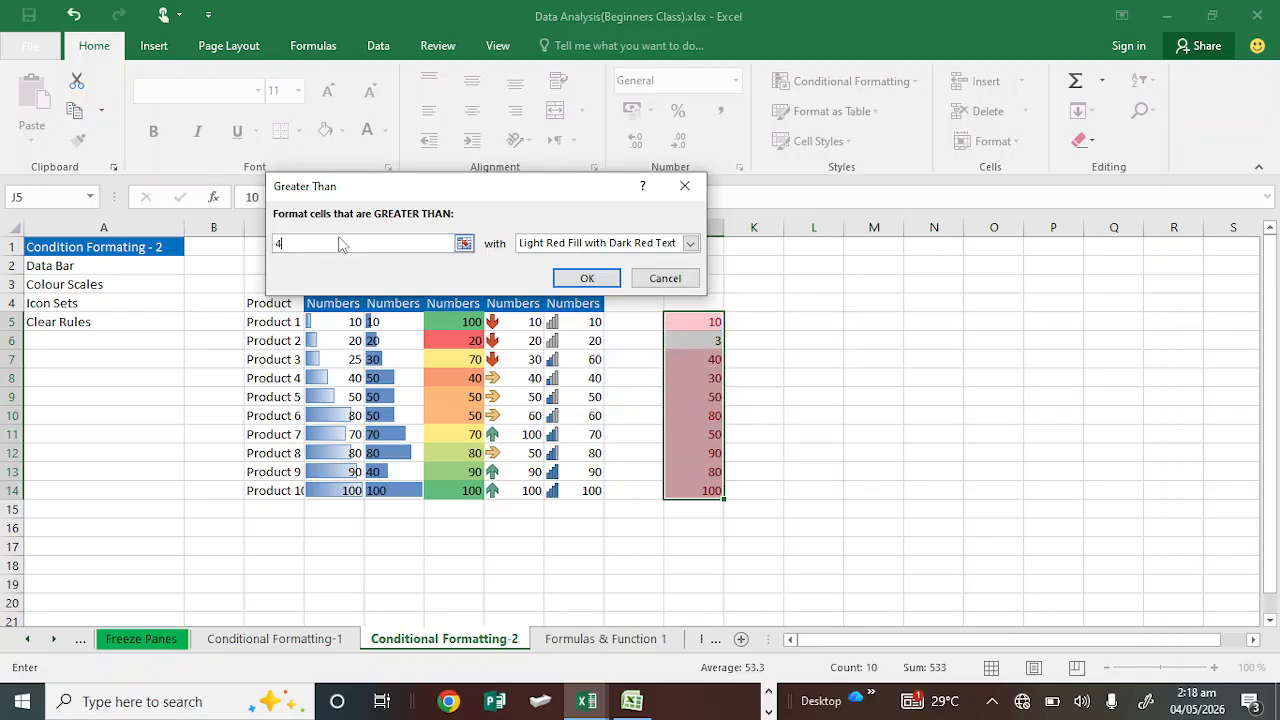
click(691, 245)
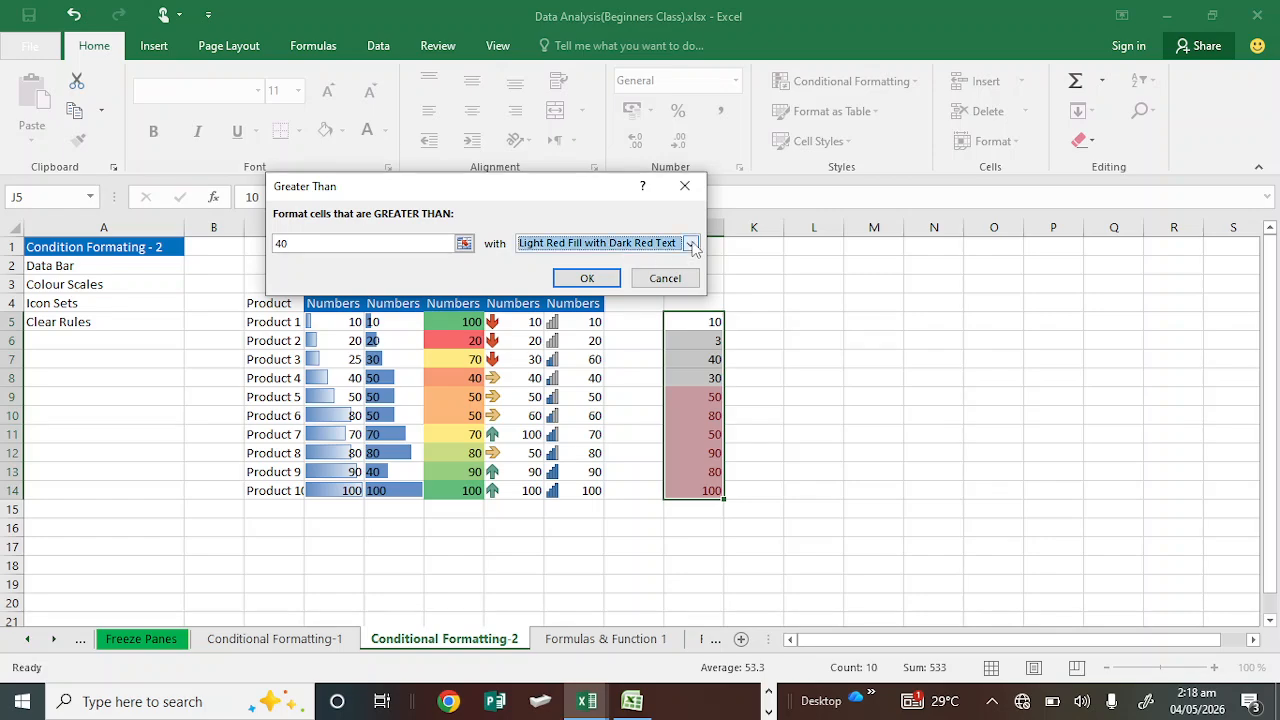
click(348, 243)
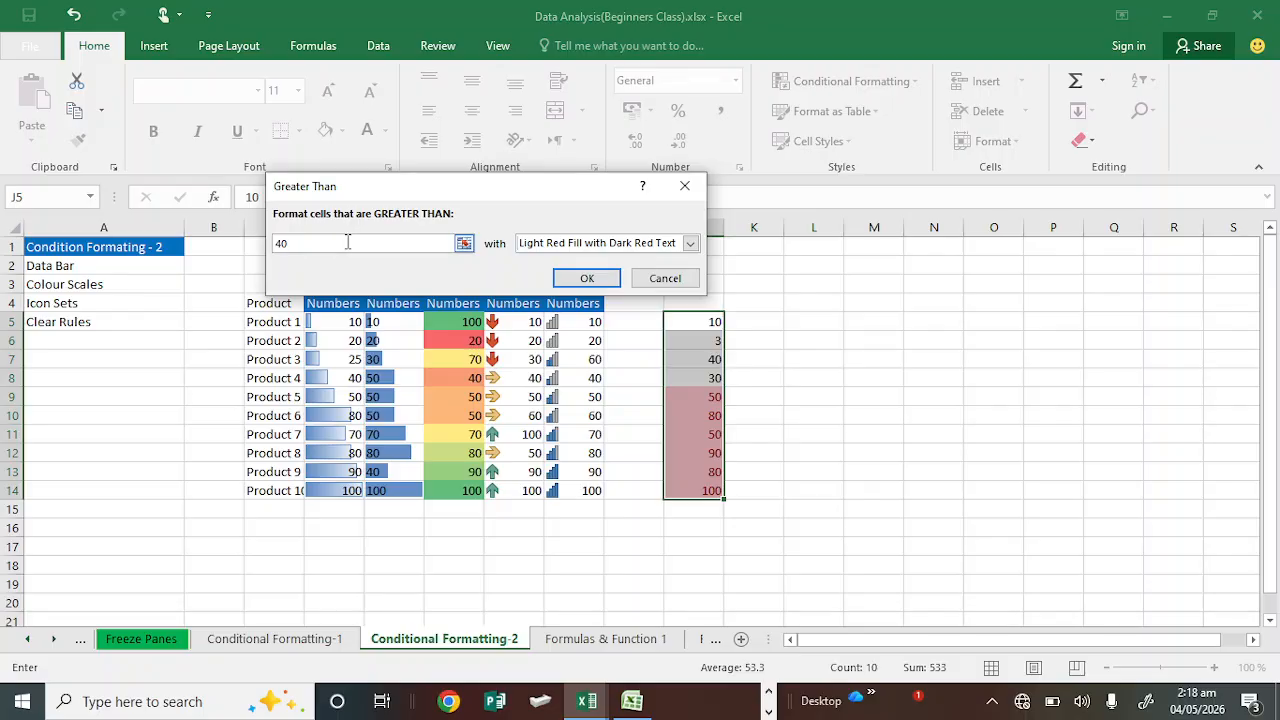
drag(348, 243, 245, 249)
text(3)
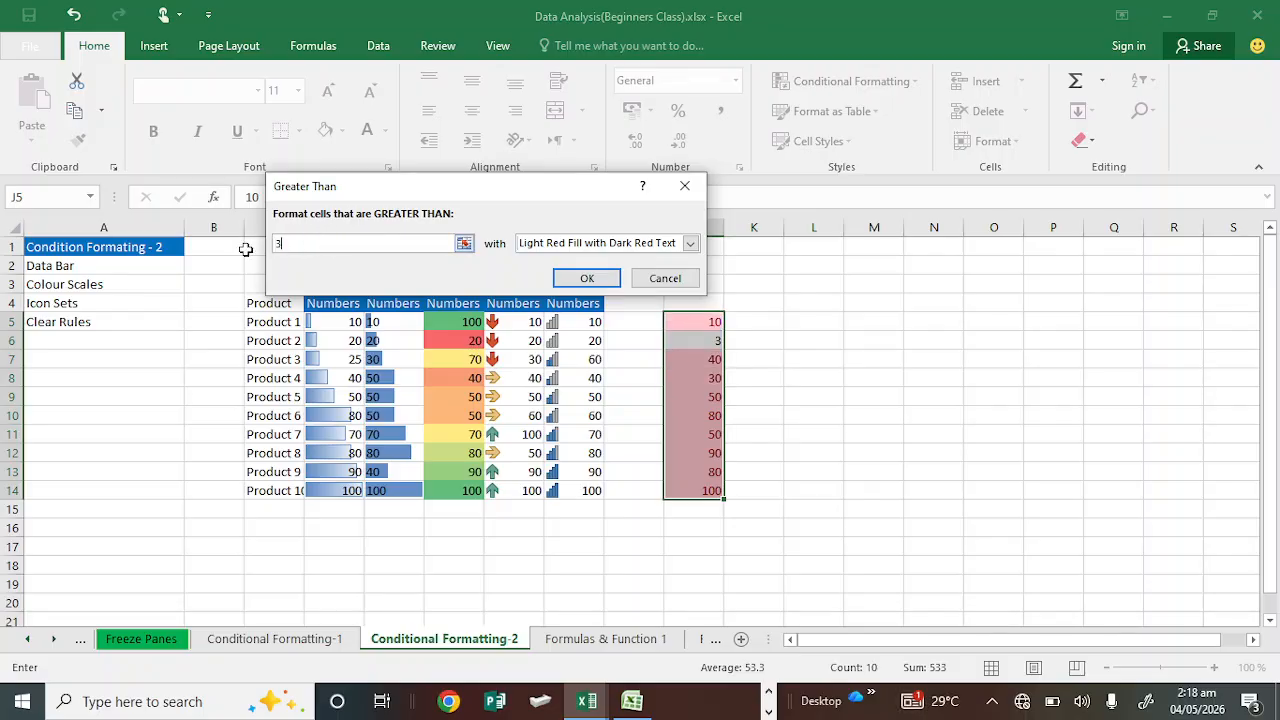
text(9)
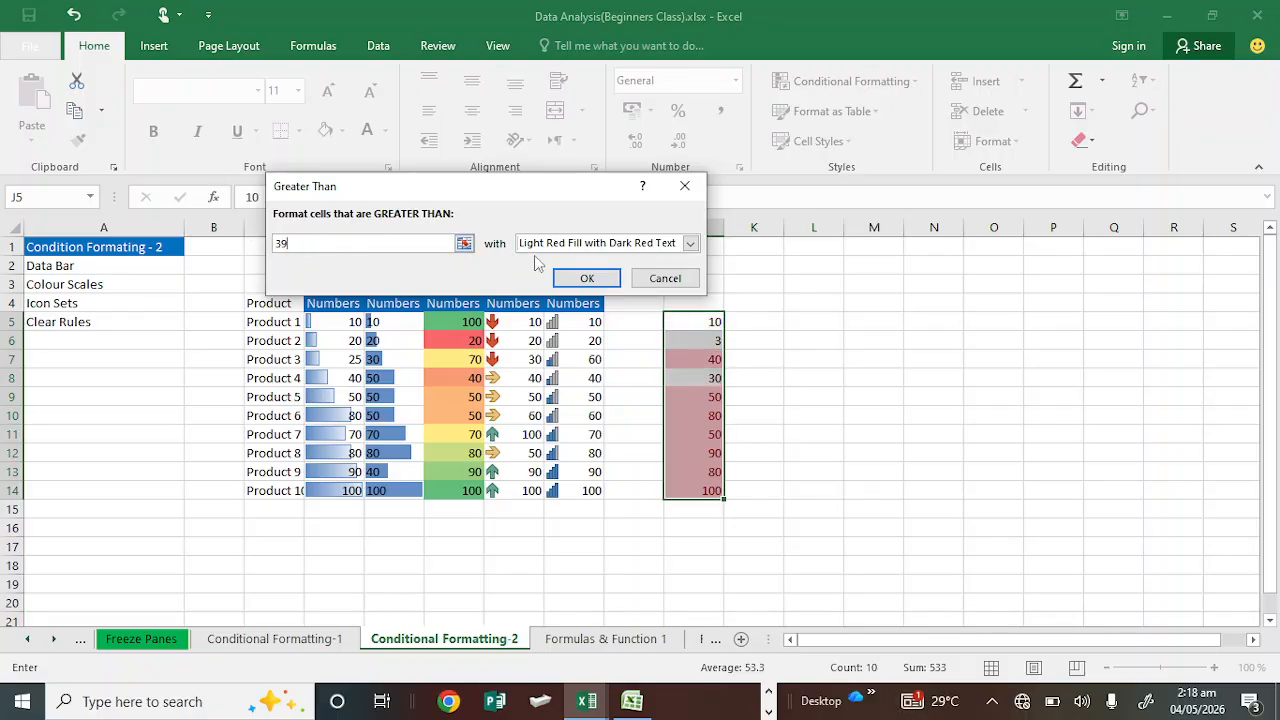
click(690, 245)
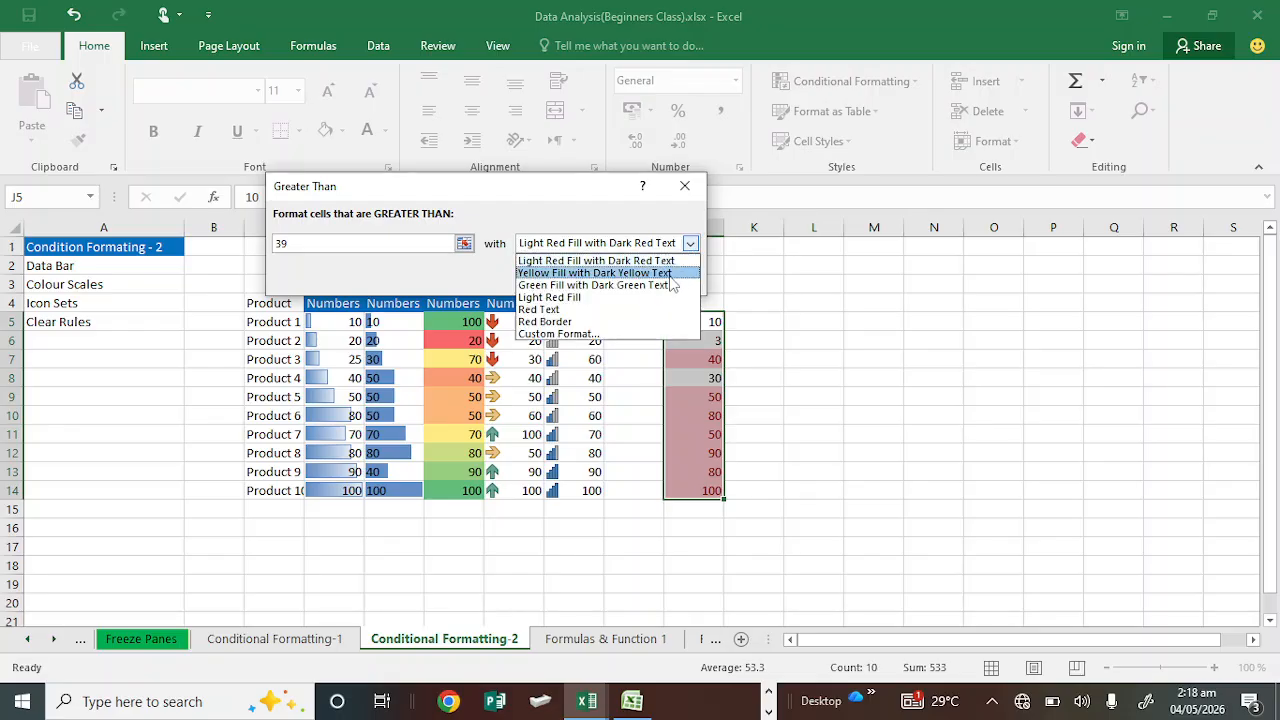
click(668, 285)
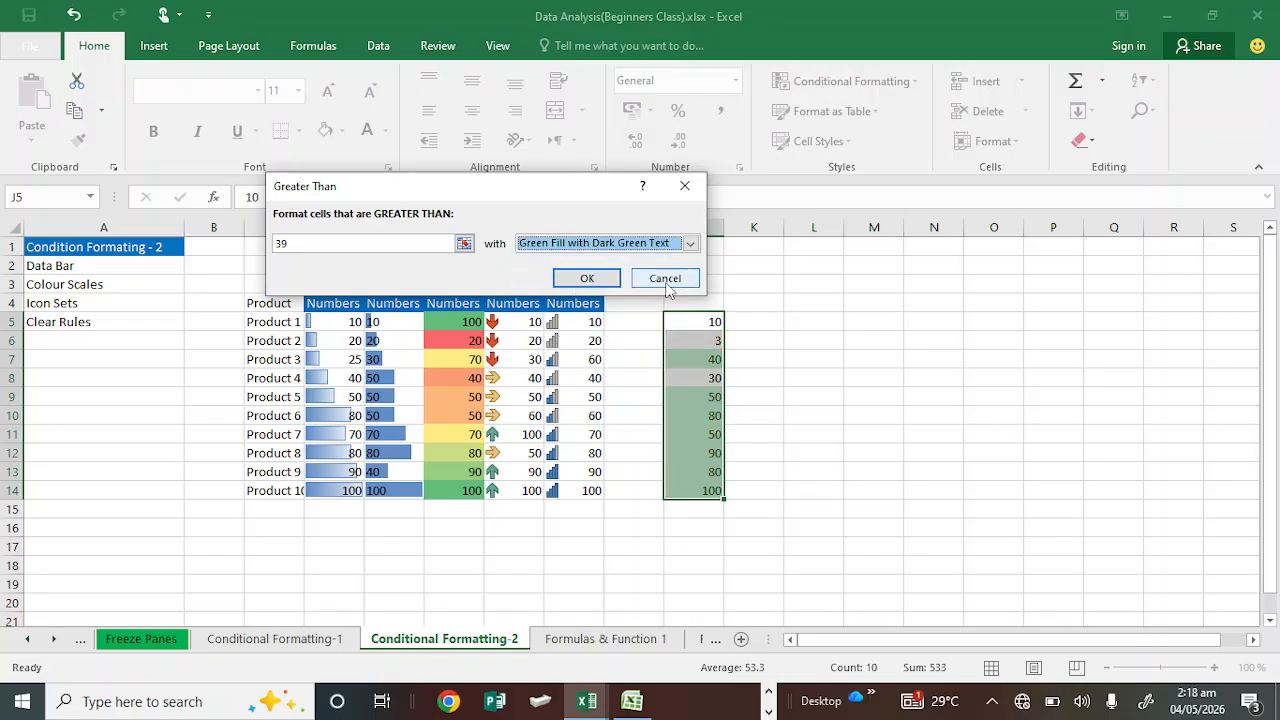
click(612, 283)
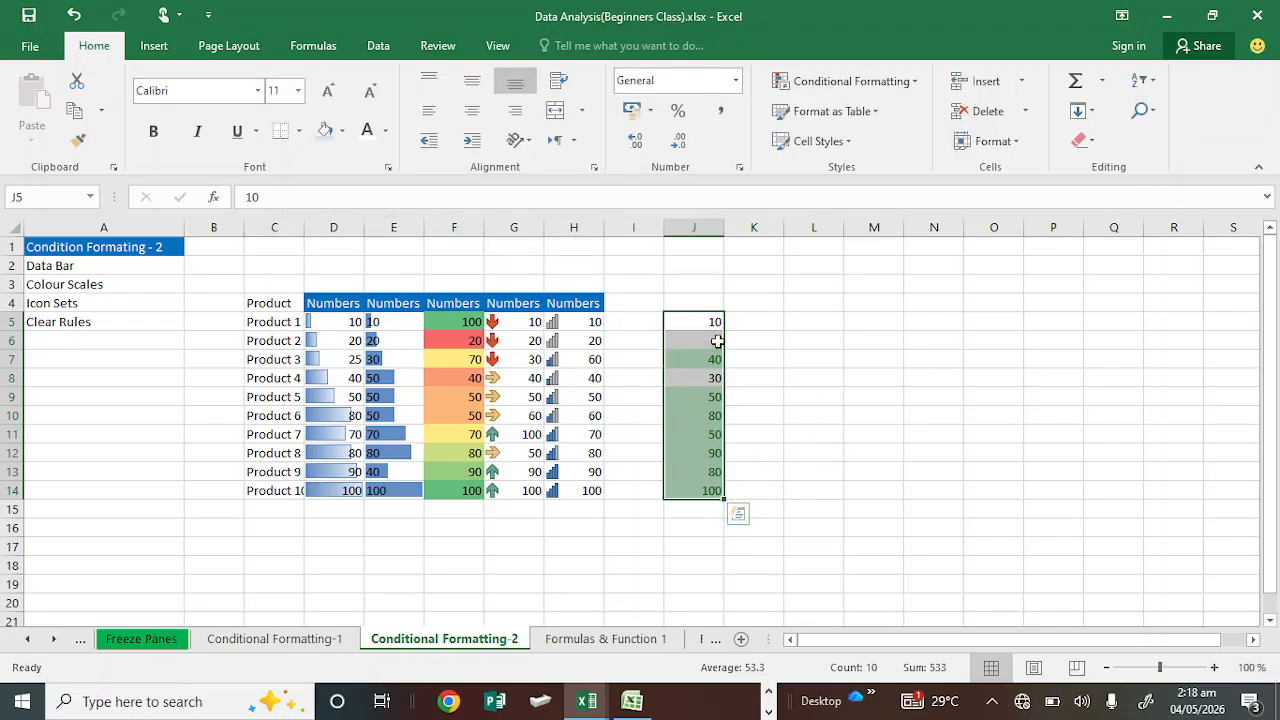
click(846, 81)
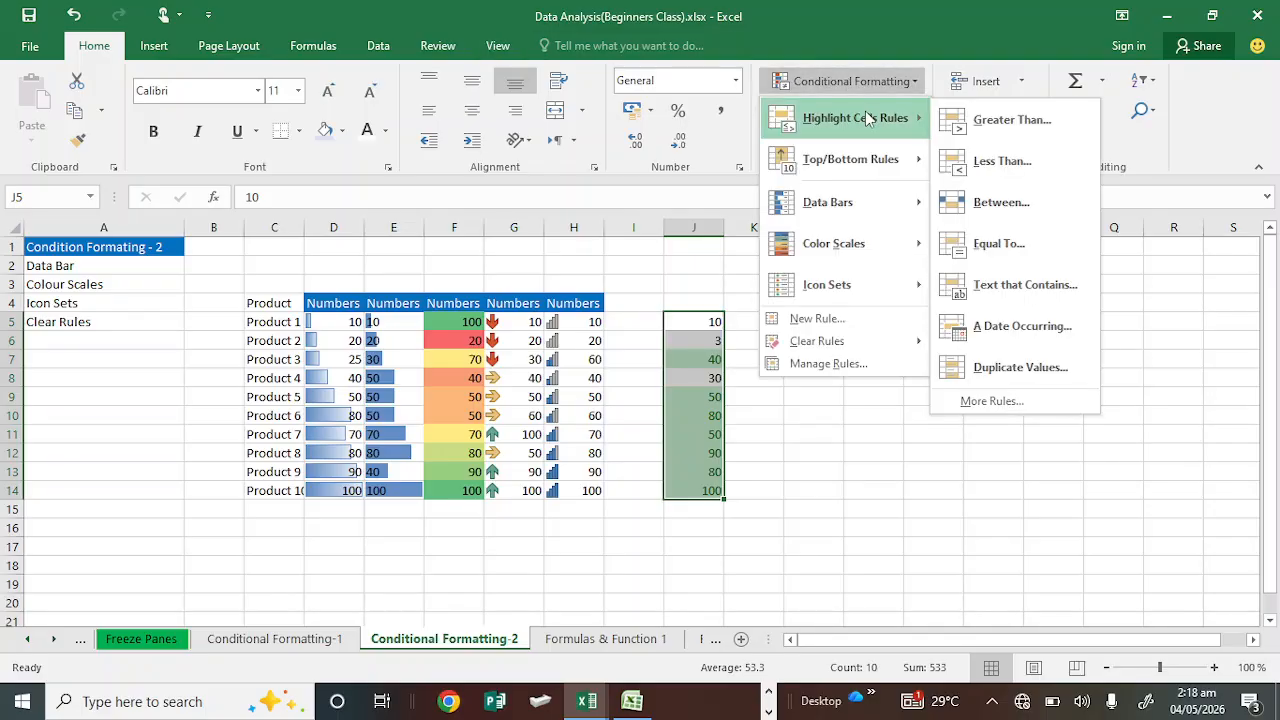
click(995, 117)
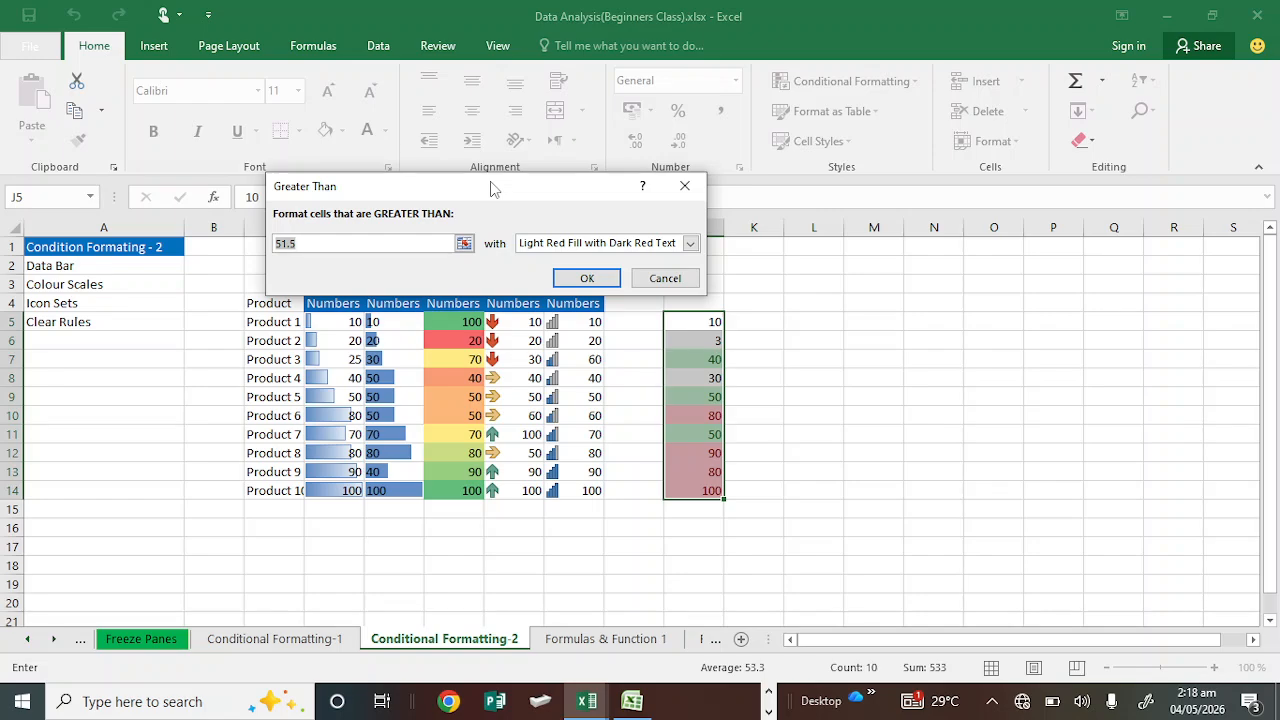
click(684, 186)
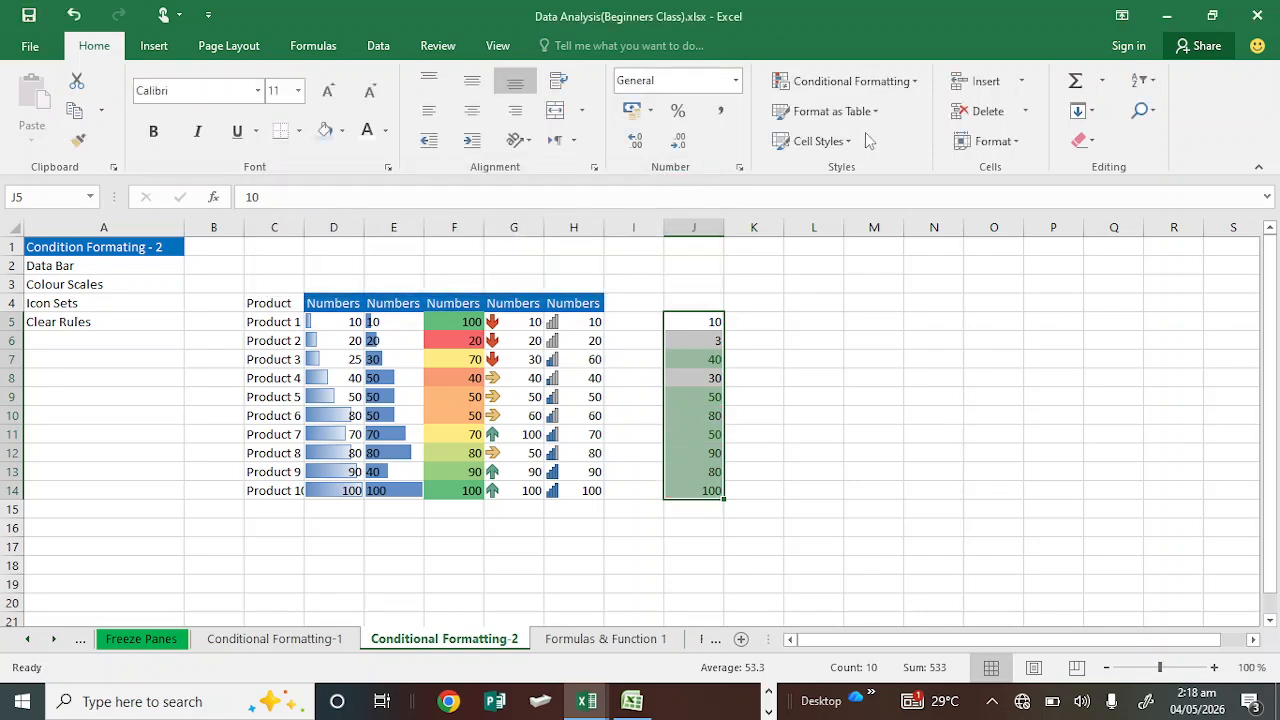
Step: Add a Less Than highlight rule on J5:J14 formatting cells less than 40 with Light Red Fill with Dark Red Text
click(905, 81)
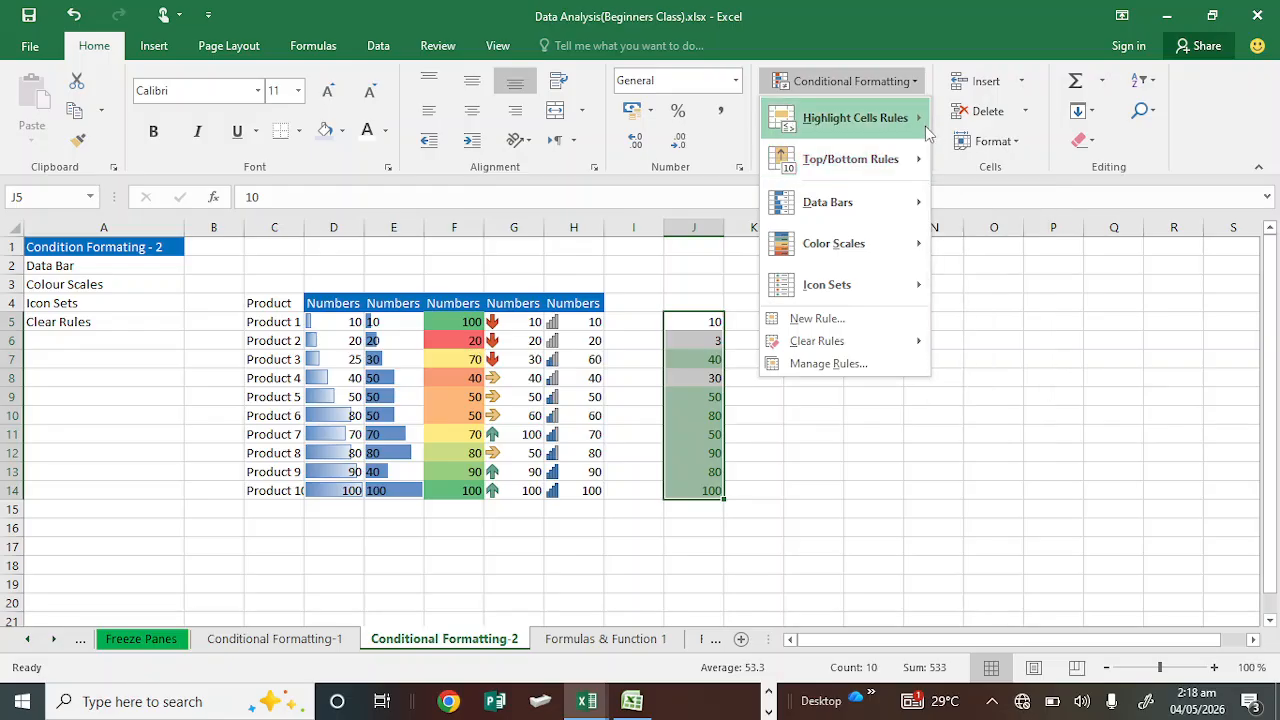
mouse_move(926, 127)
click(1002, 161)
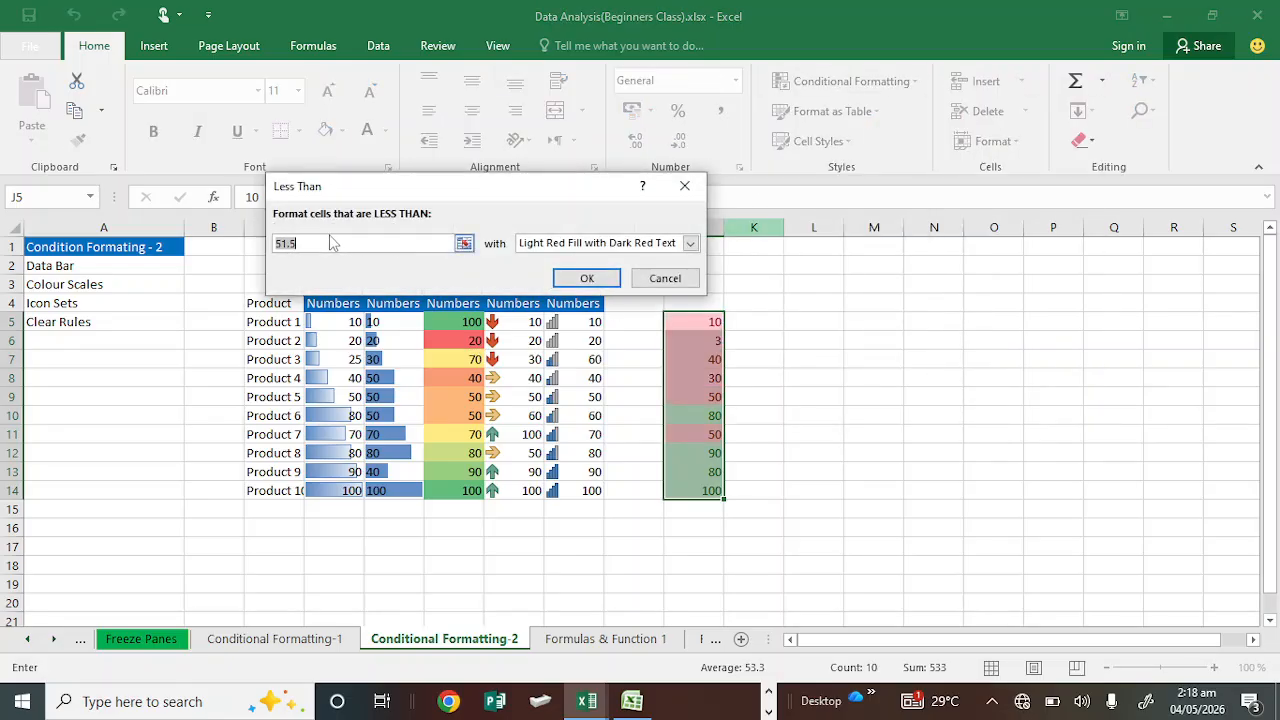
text(40)
click(598, 279)
click(789, 380)
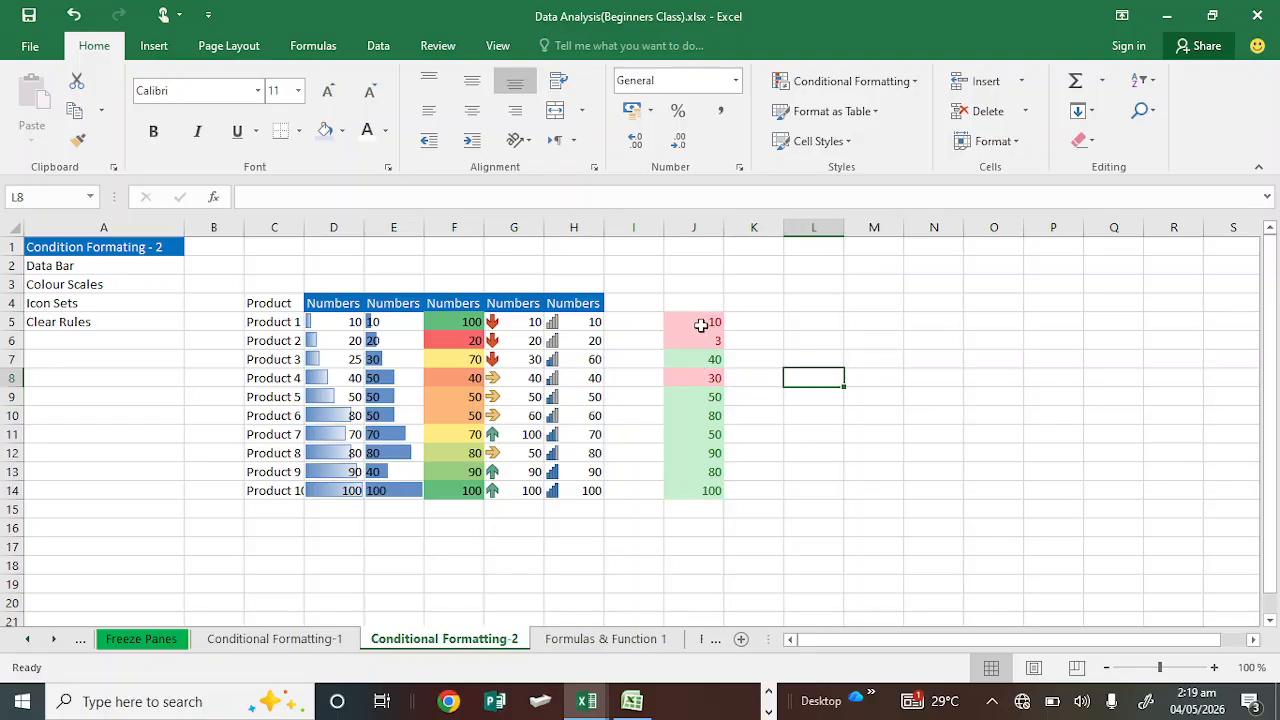
Step: Start a Between highlight rule on J5:J14 with the bounds 1 and 40
drag(701, 325, 710, 490)
click(883, 80)
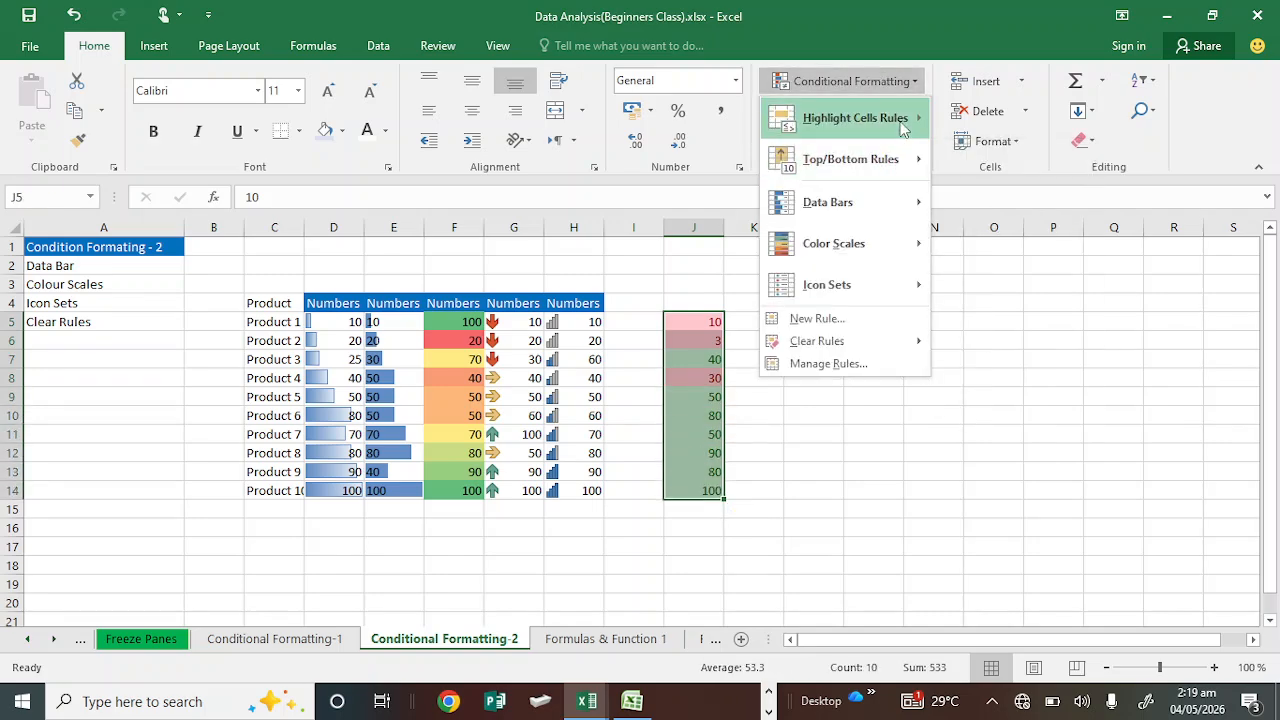
mouse_move(905, 123)
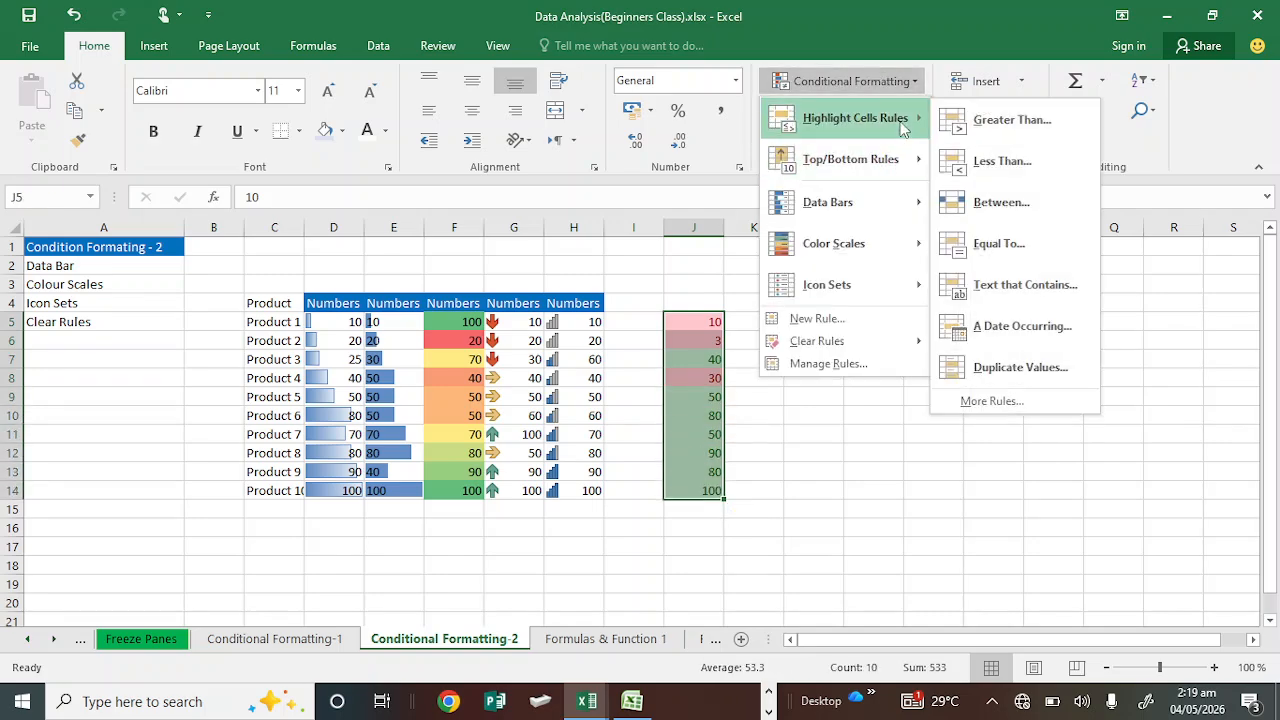
click(990, 204)
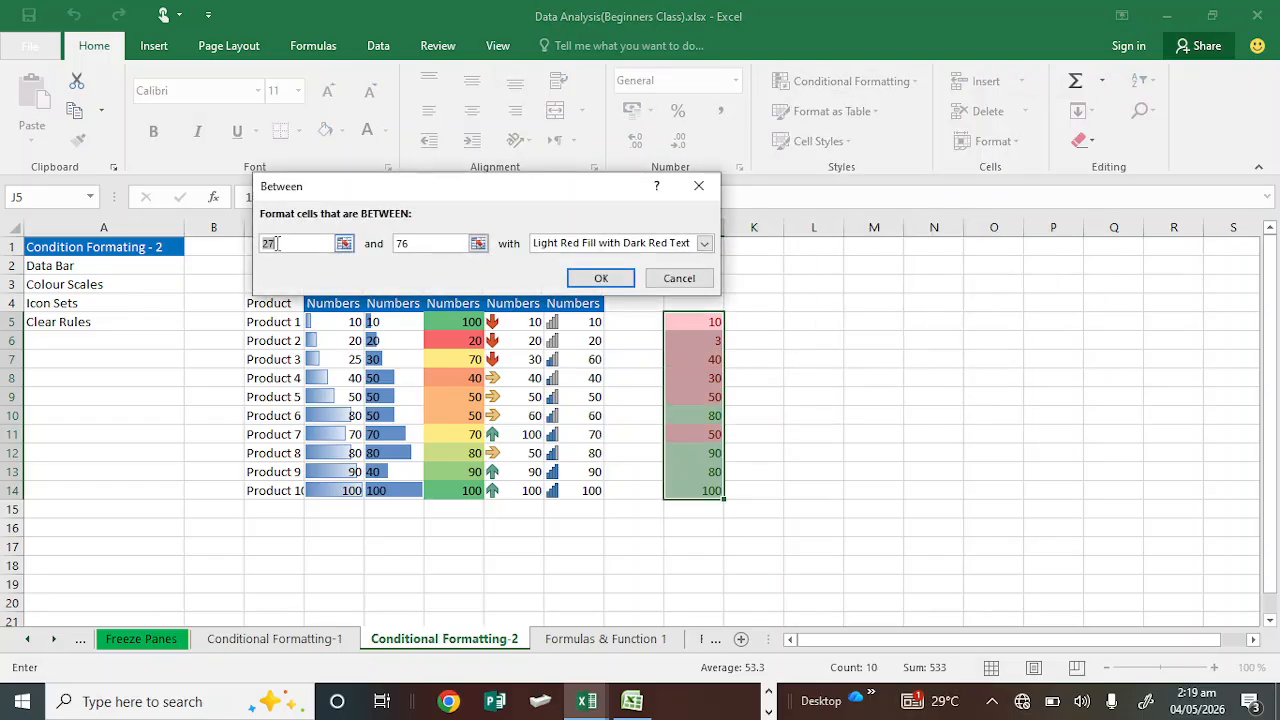
text(1)
click(399, 248)
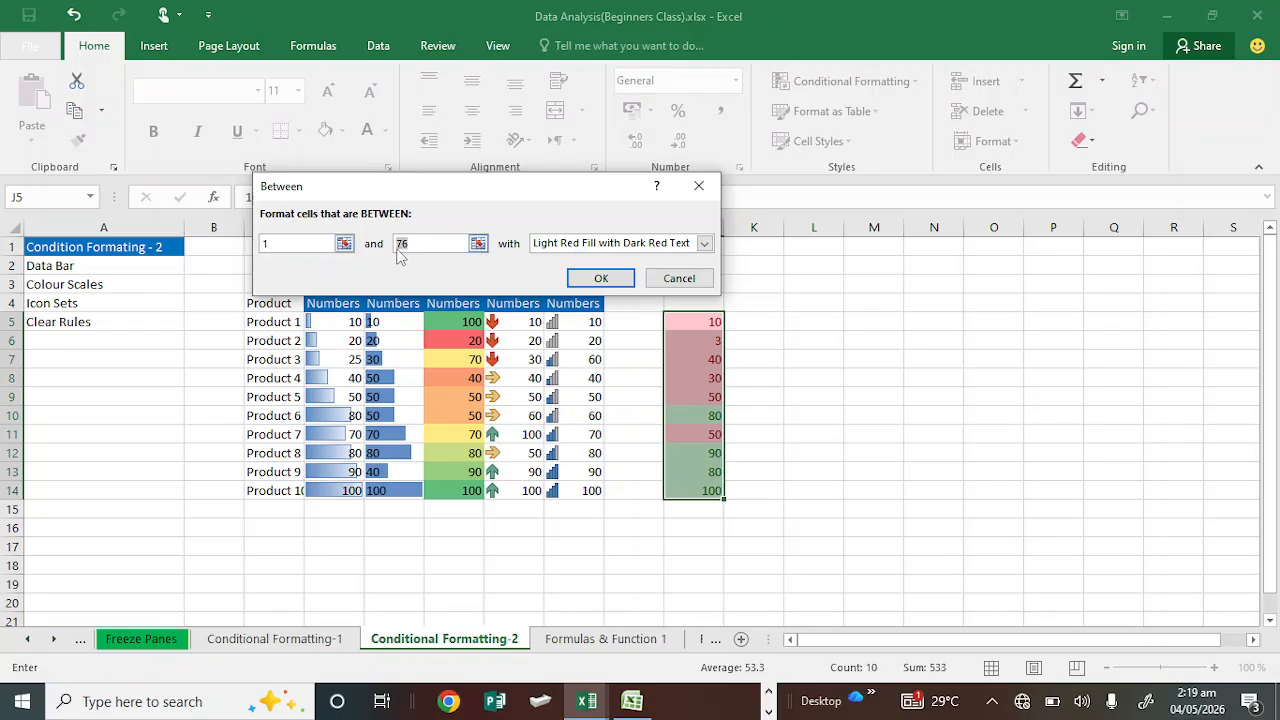
click(398, 250)
text(40)
Step: Choose Yellow Fill with Dark Yellow Text for the Between rule and apply it
click(704, 244)
click(704, 244)
click(704, 244)
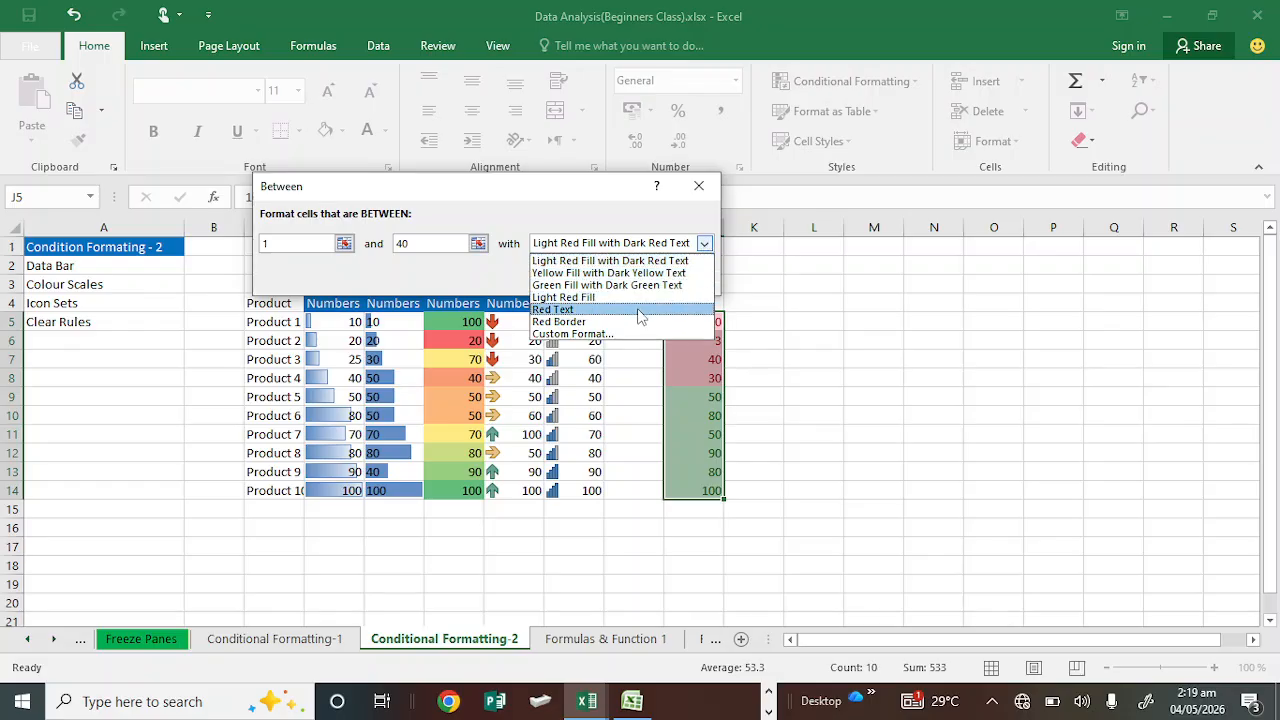
click(668, 273)
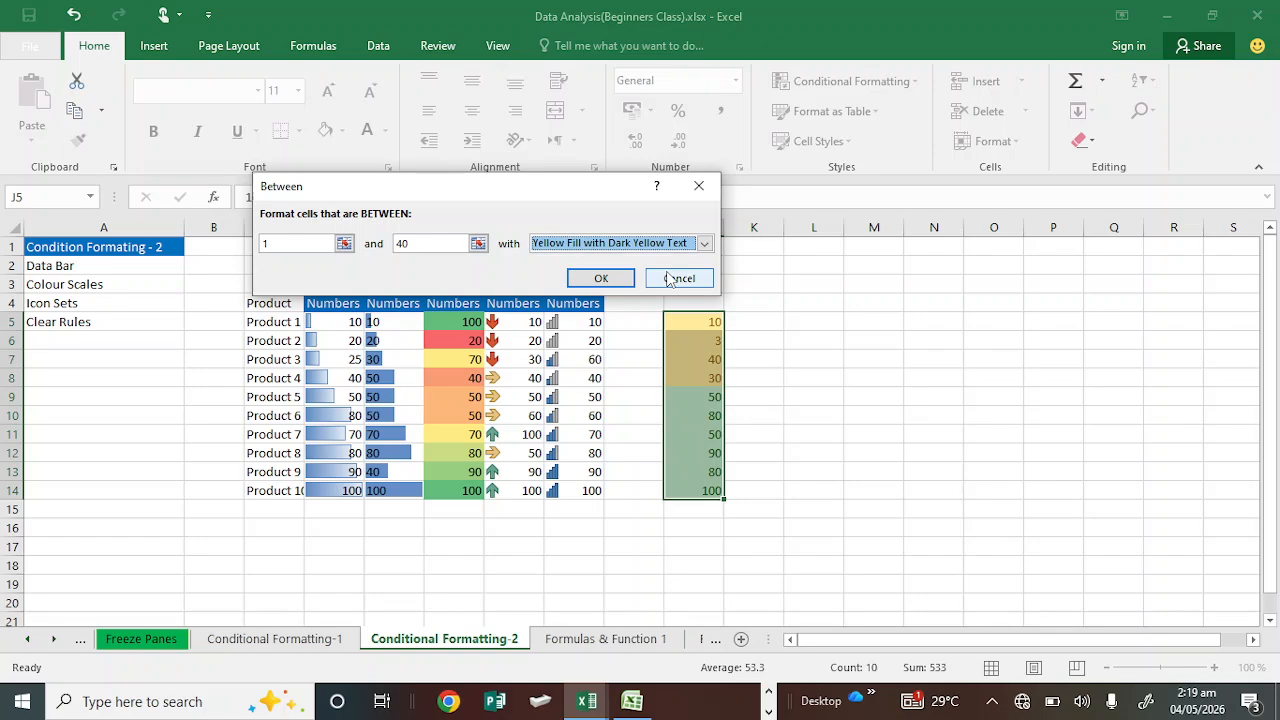
click(620, 278)
click(804, 361)
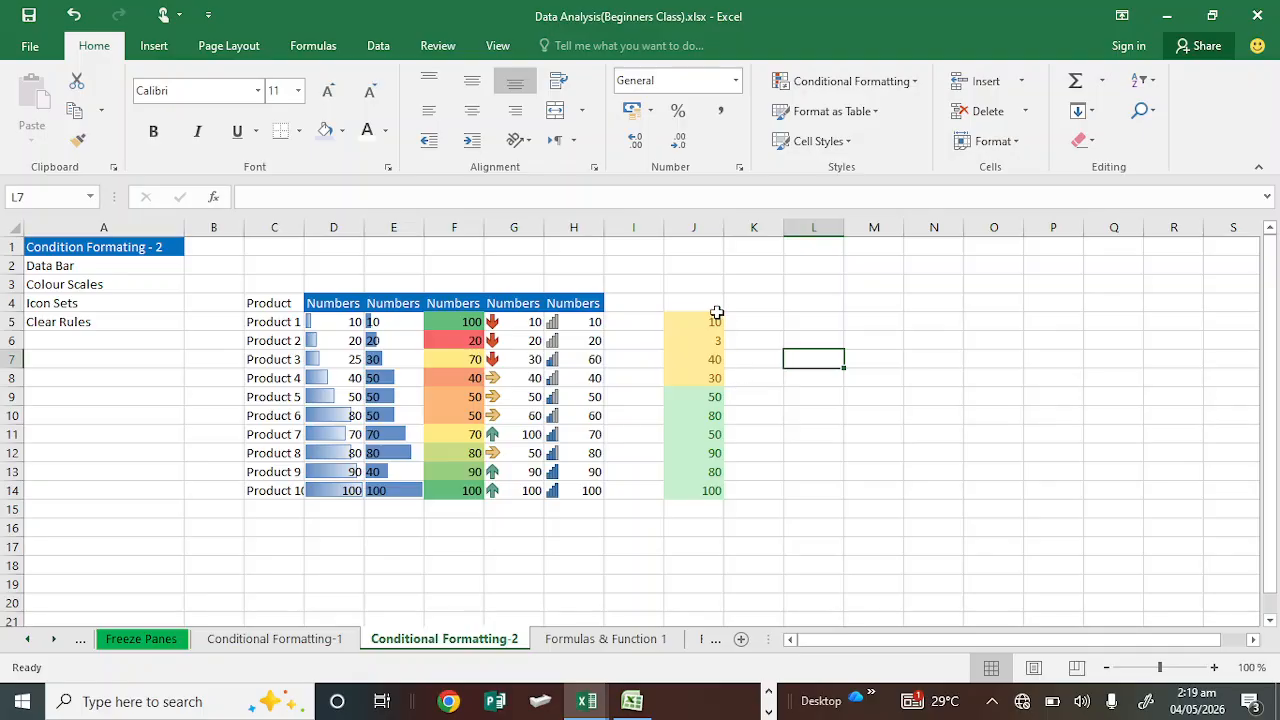
drag(697, 312, 725, 471)
click(718, 488)
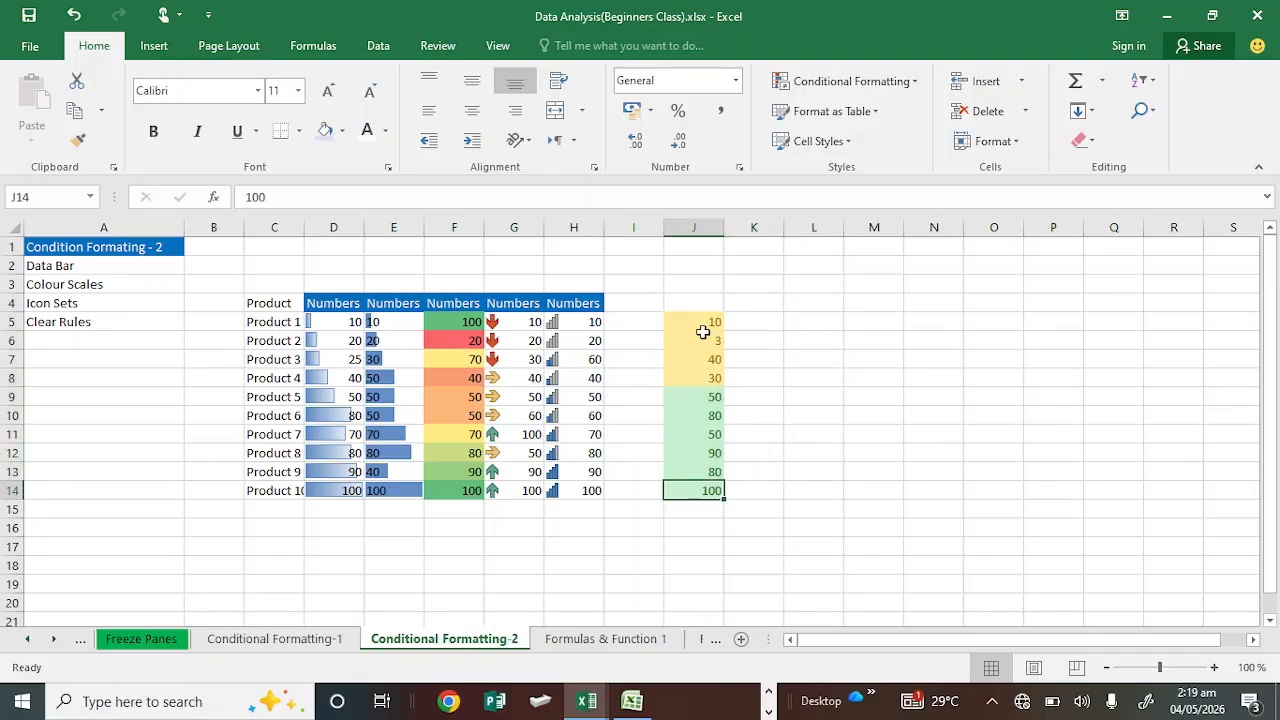
mouse_move(705, 323)
mouse_down()
mouse_move(708, 337)
mouse_move(705, 323)
mouse_up()
Step: Enter four first names into cells L5 to L8, repeating the L5 name in L7
click(817, 317)
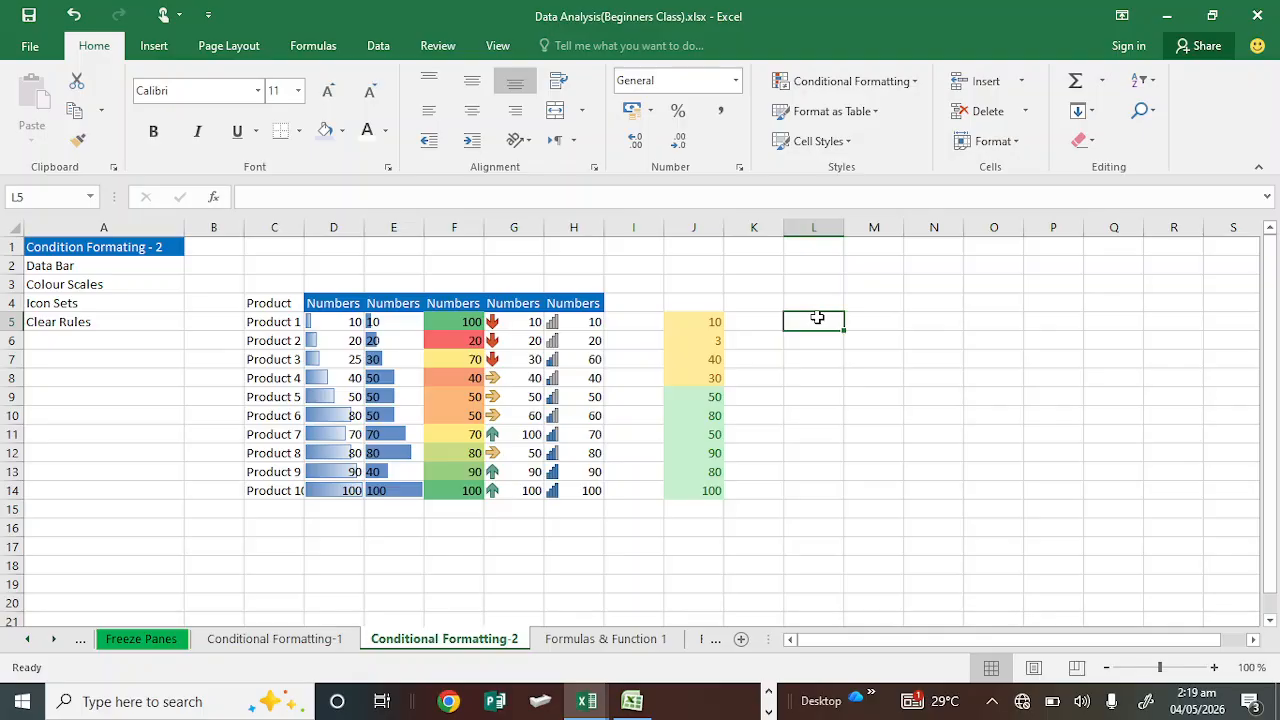
text(Thomas)
click(819, 320)
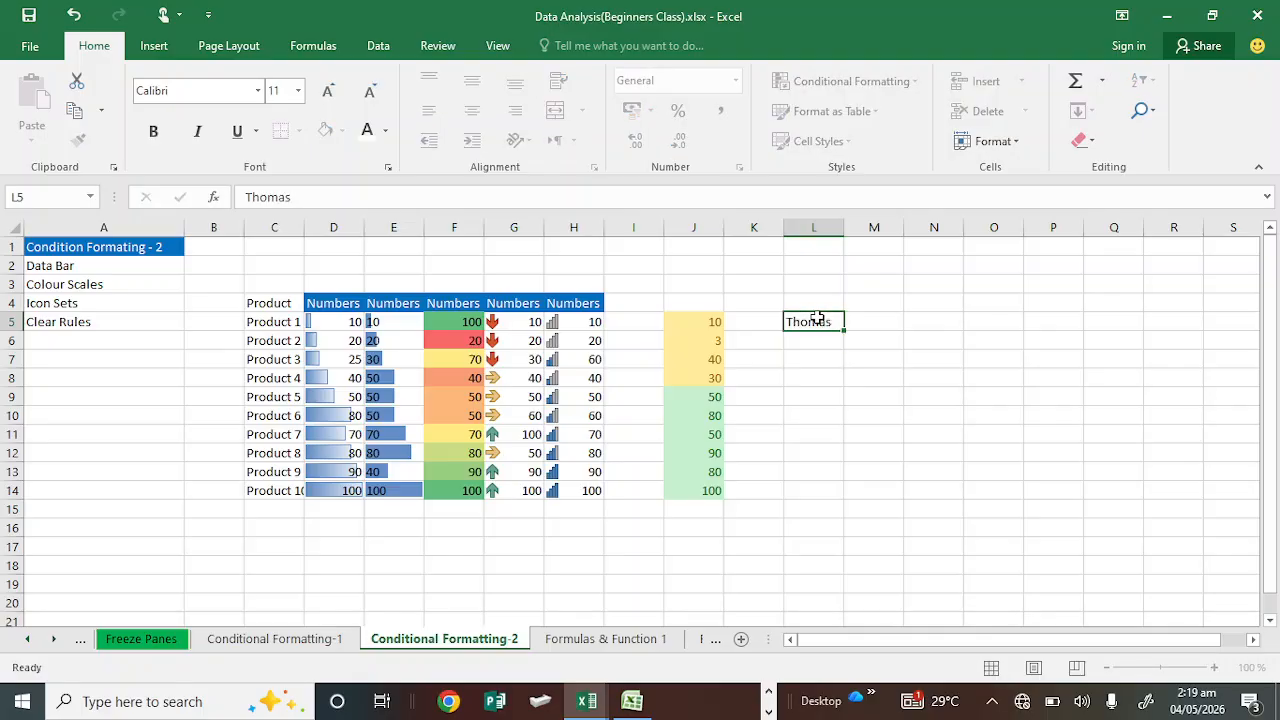
key(Return)
text(Jude)
key(Return)
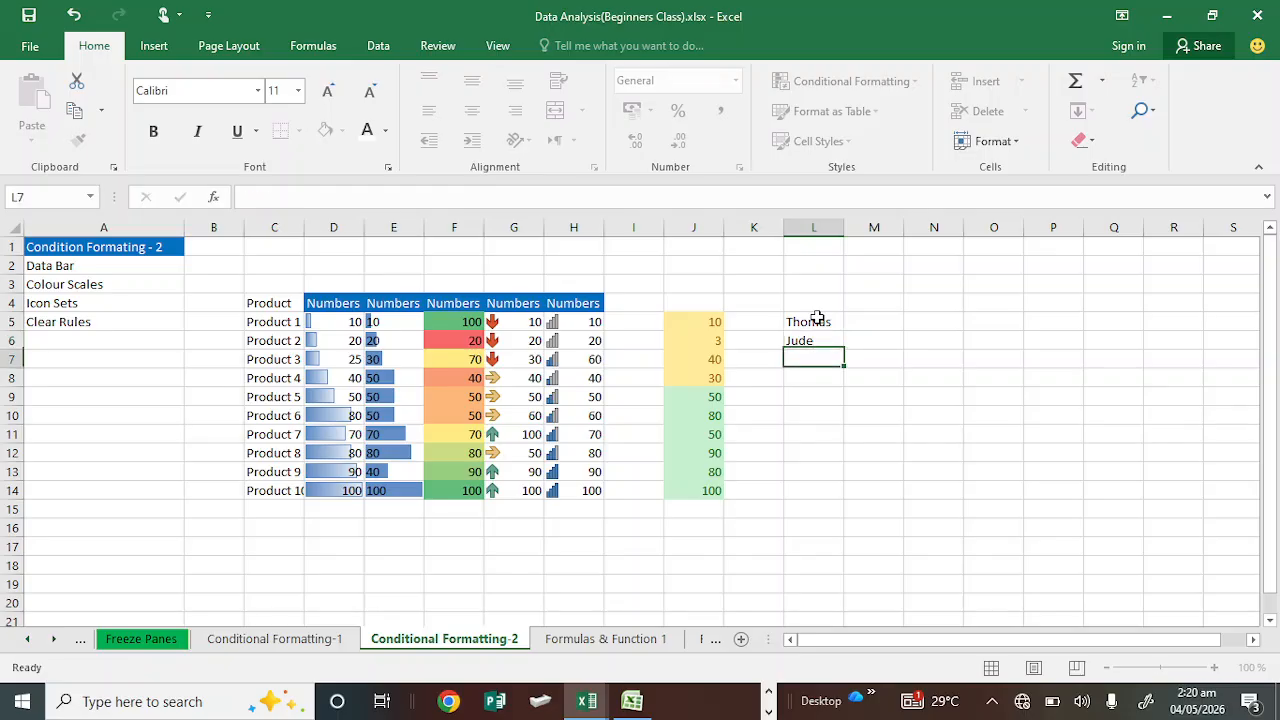
text(Thomas)
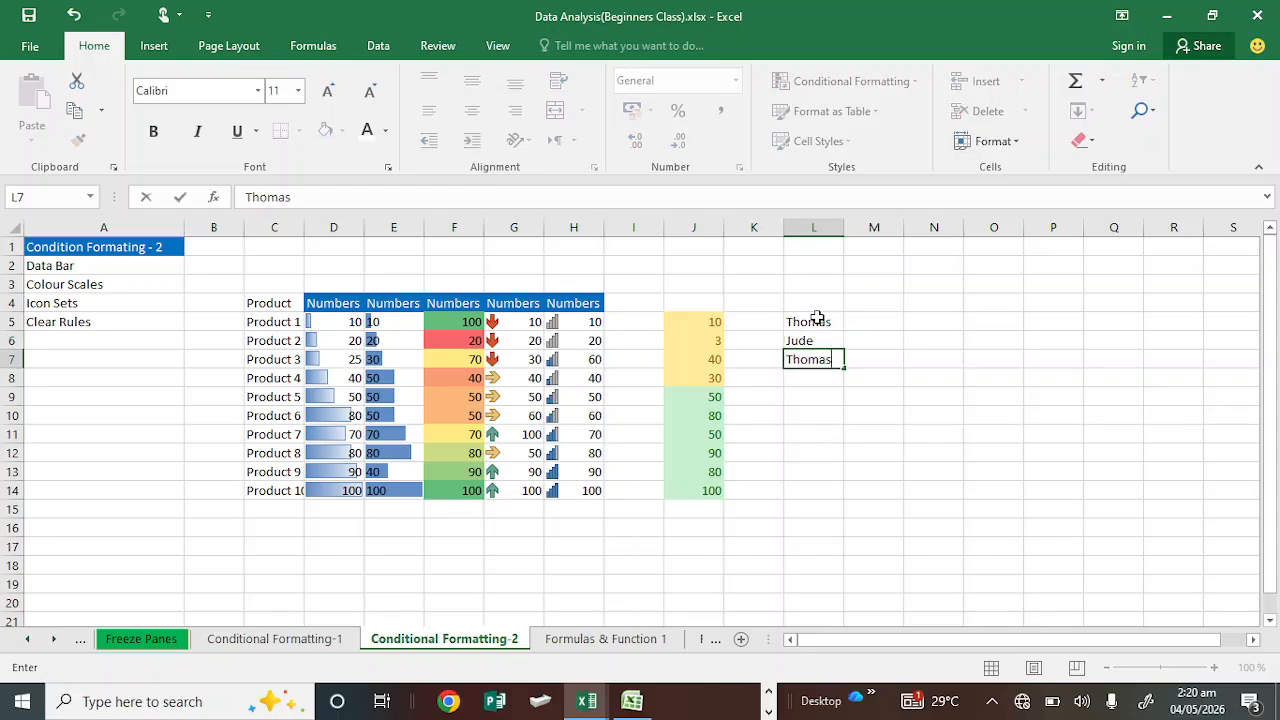
key(Return)
text(Mike)
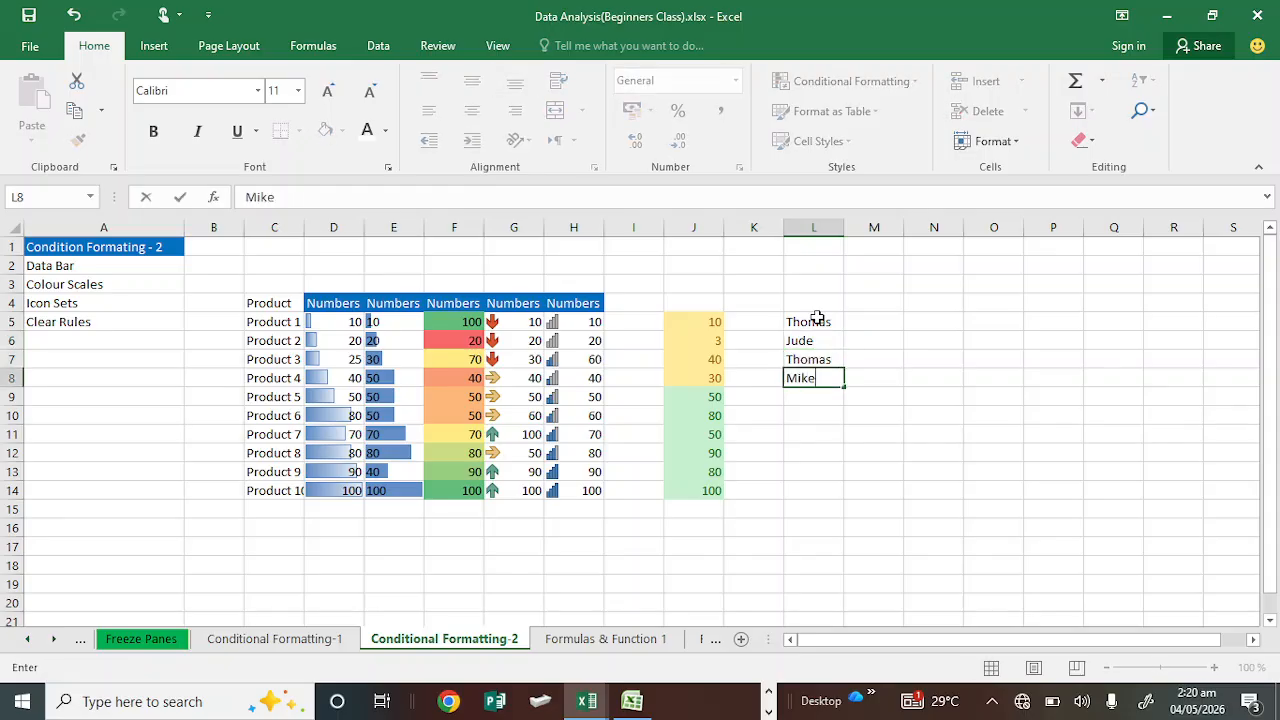
key(Return)
Step: Enter three more first names into cells L9 to L11
text(C)
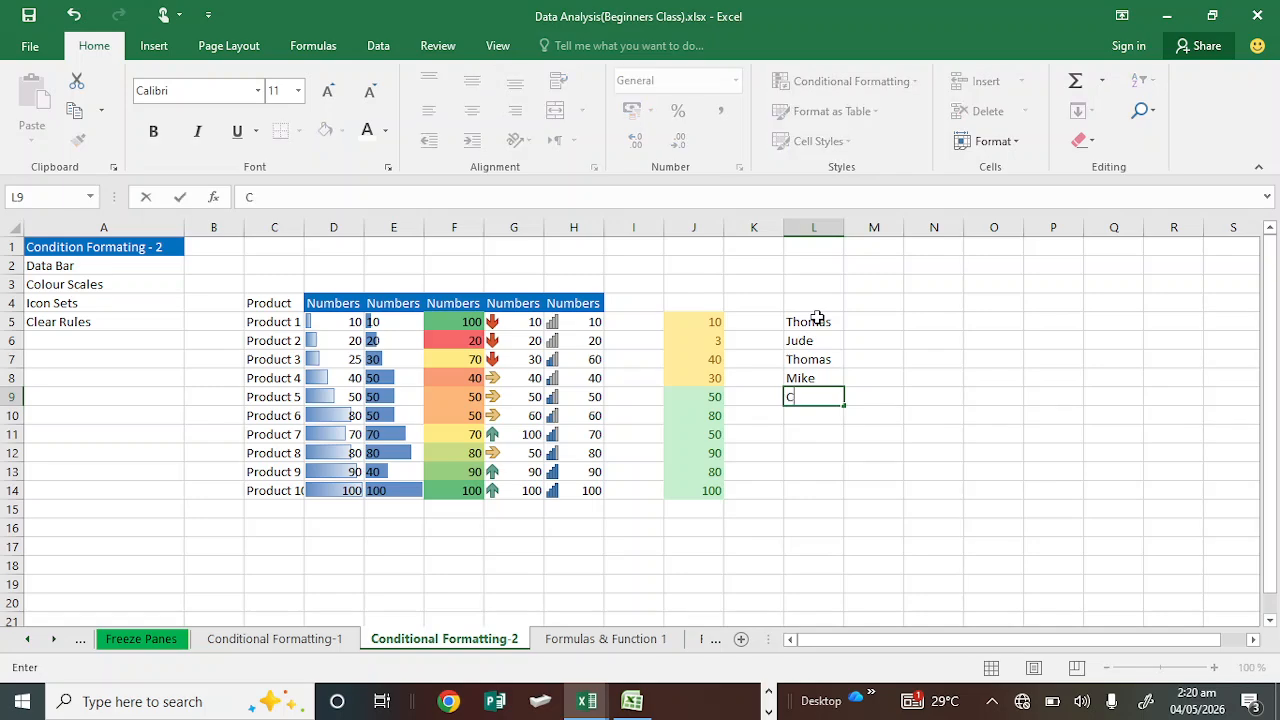
text(hika)
key(Return)
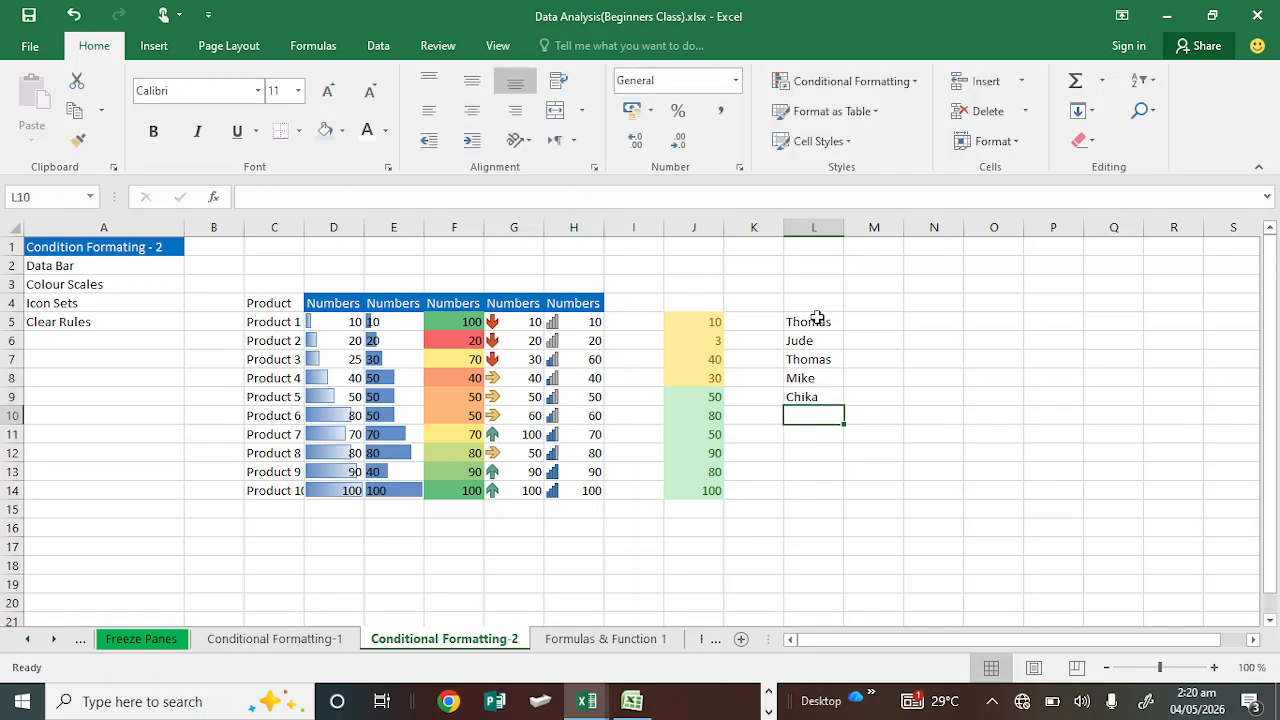
text(Osa)
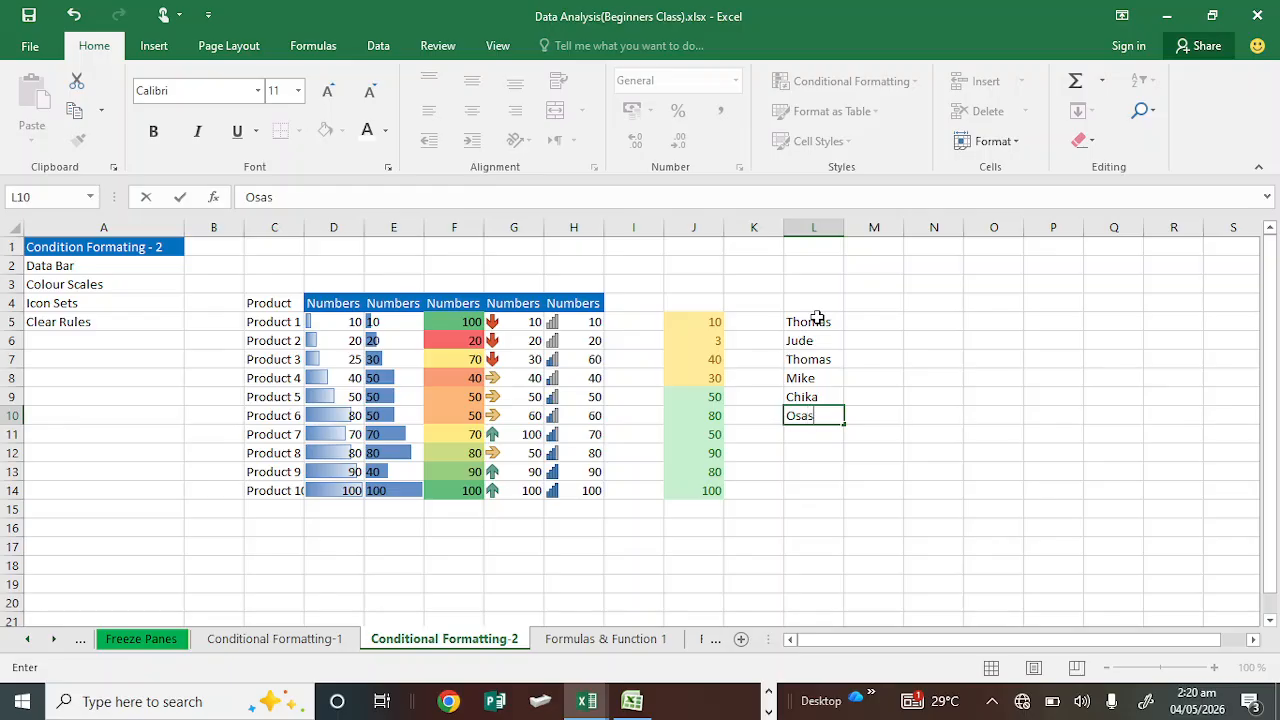
text(s)
key(Return)
text(Luc)
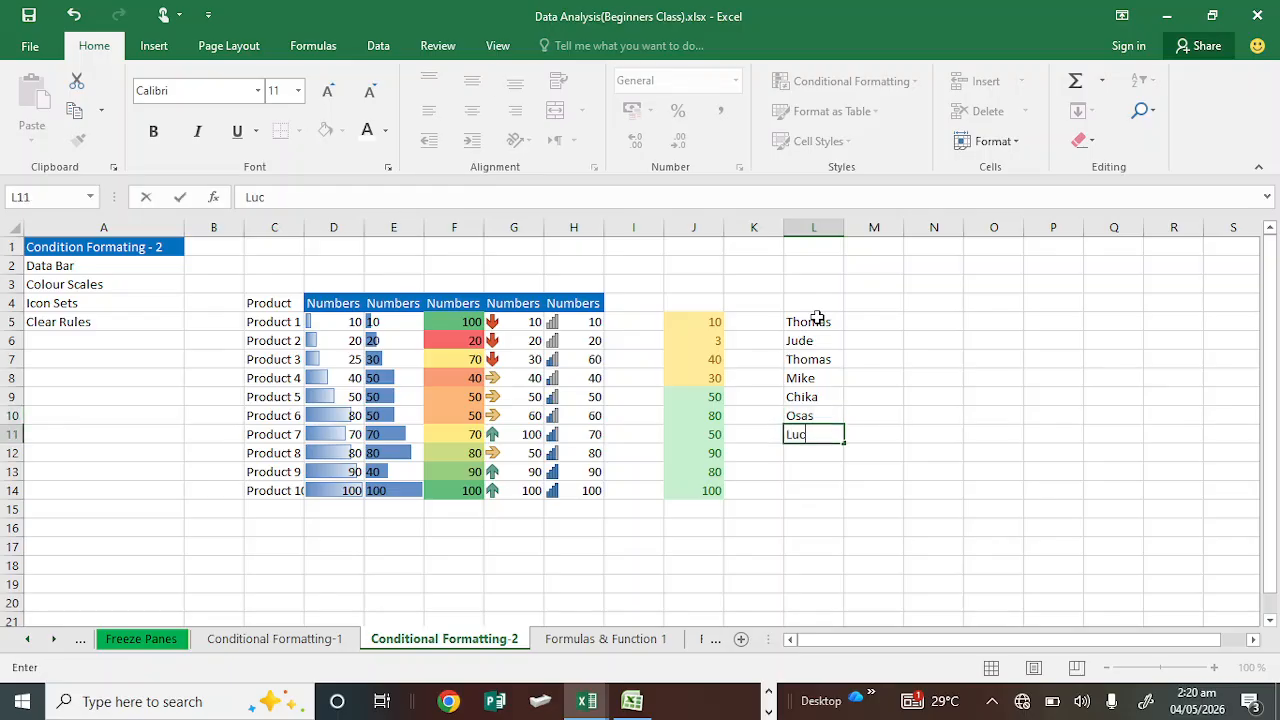
text(ky)
click(830, 323)
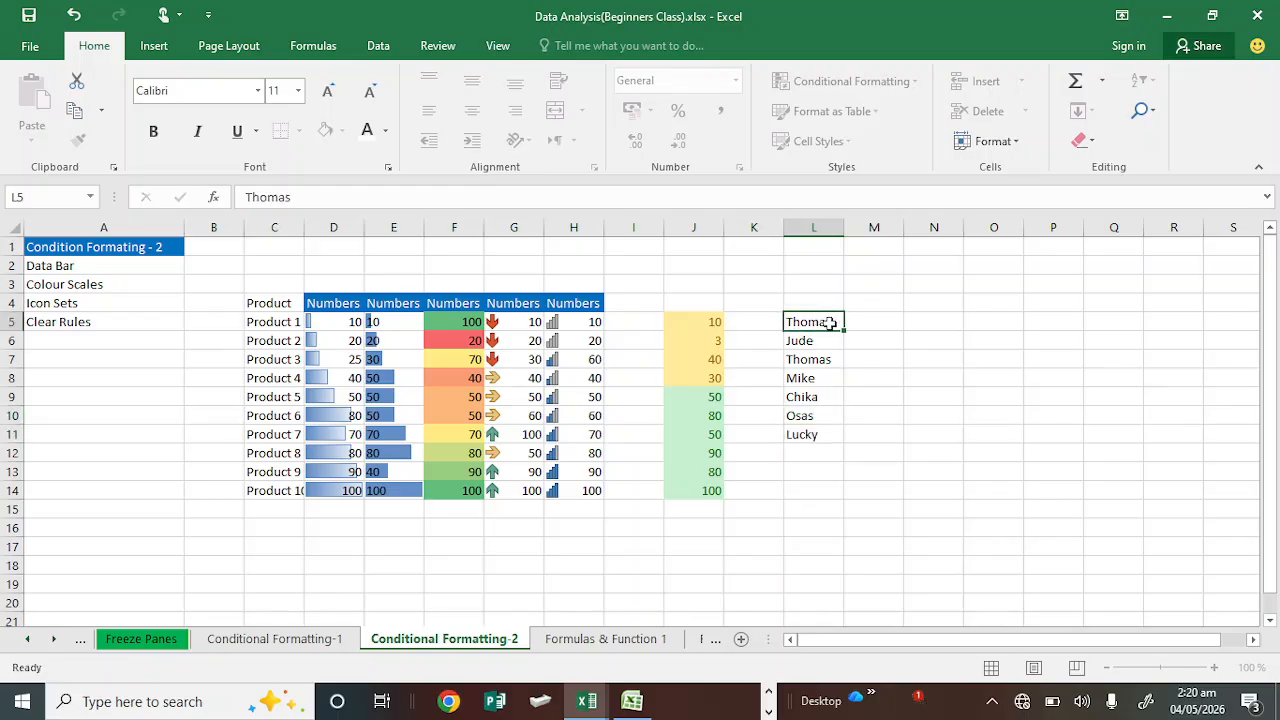
Step: Start a Text That Contains highlight rule on the names in L5:L11, matching the name in L5
drag(830, 323, 823, 436)
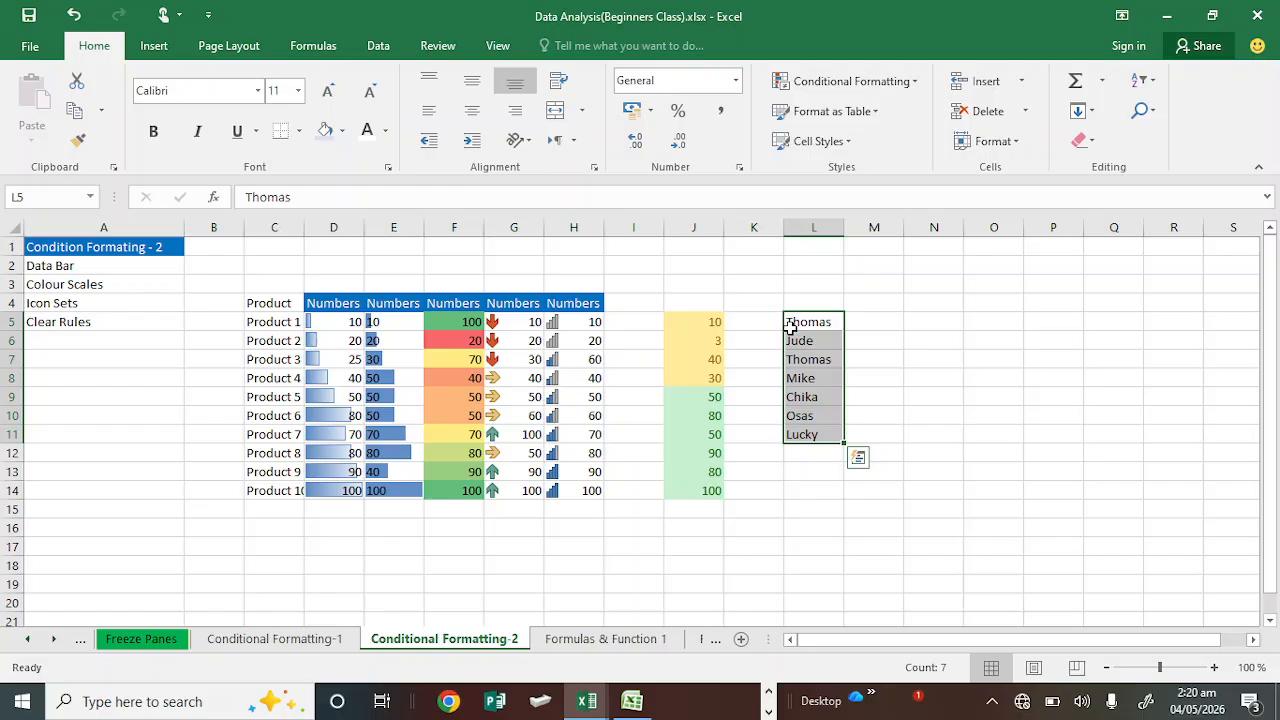
click(840, 80)
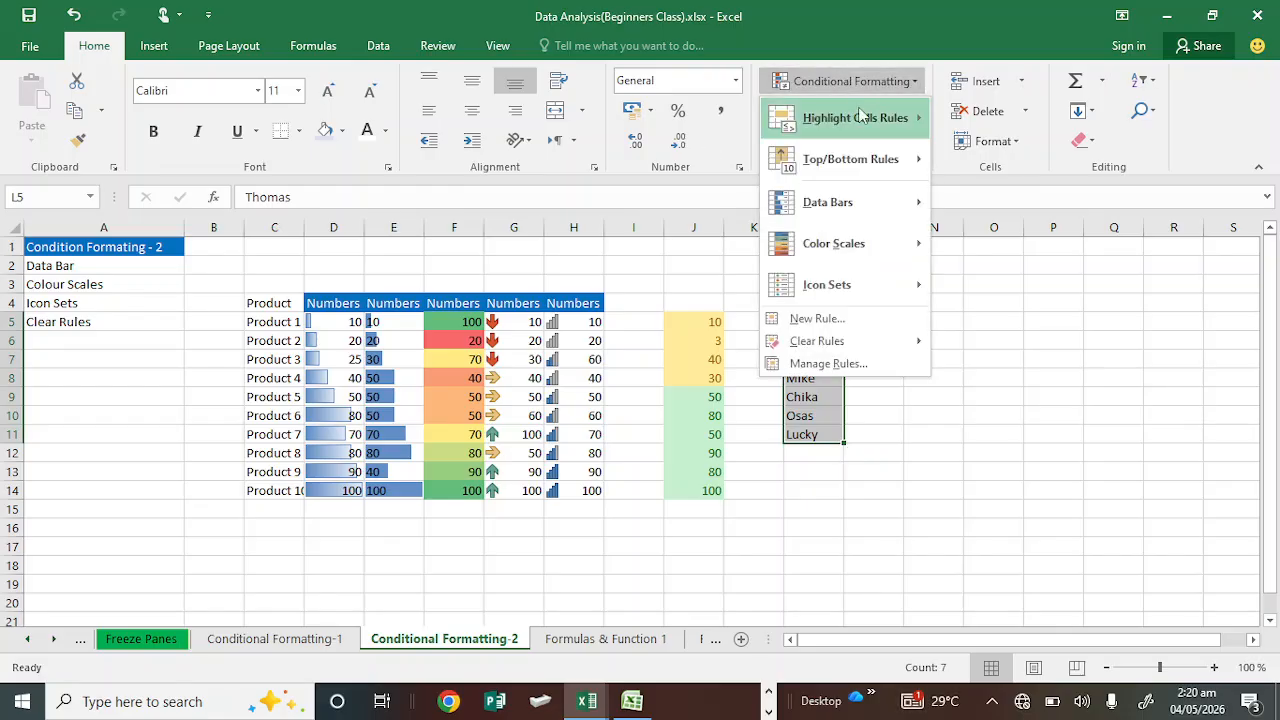
mouse_move(865, 118)
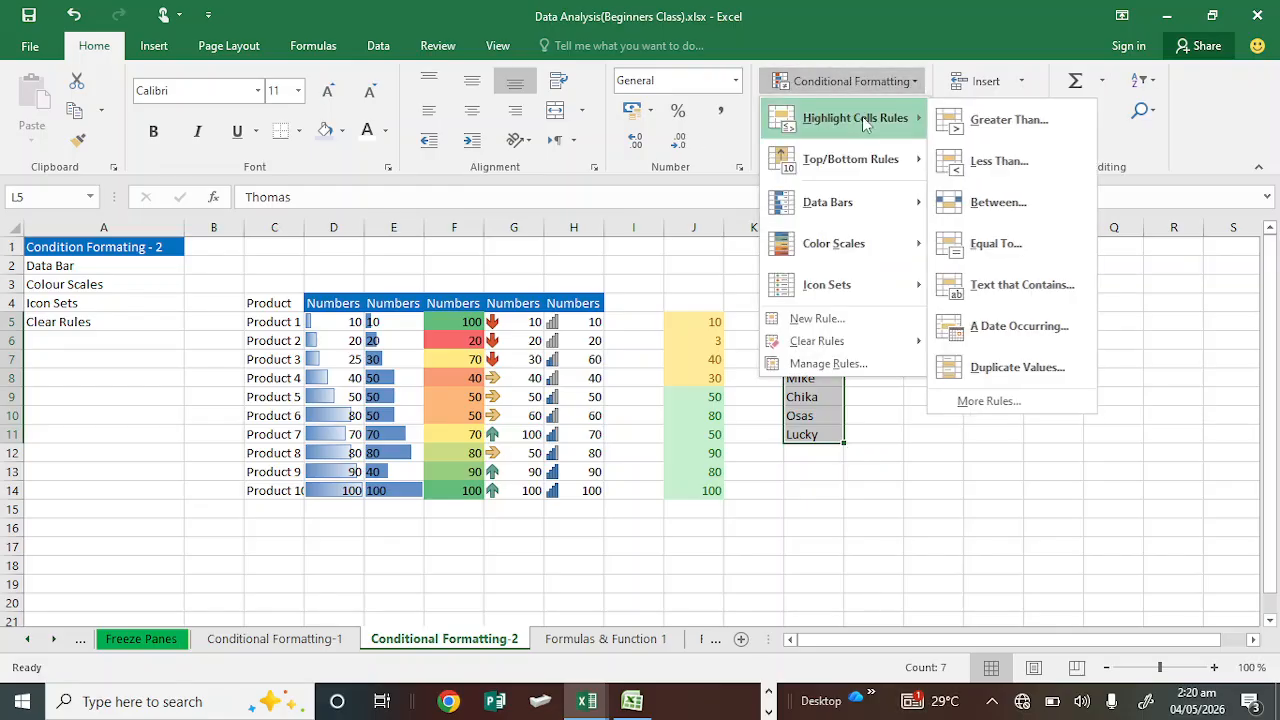
click(1000, 287)
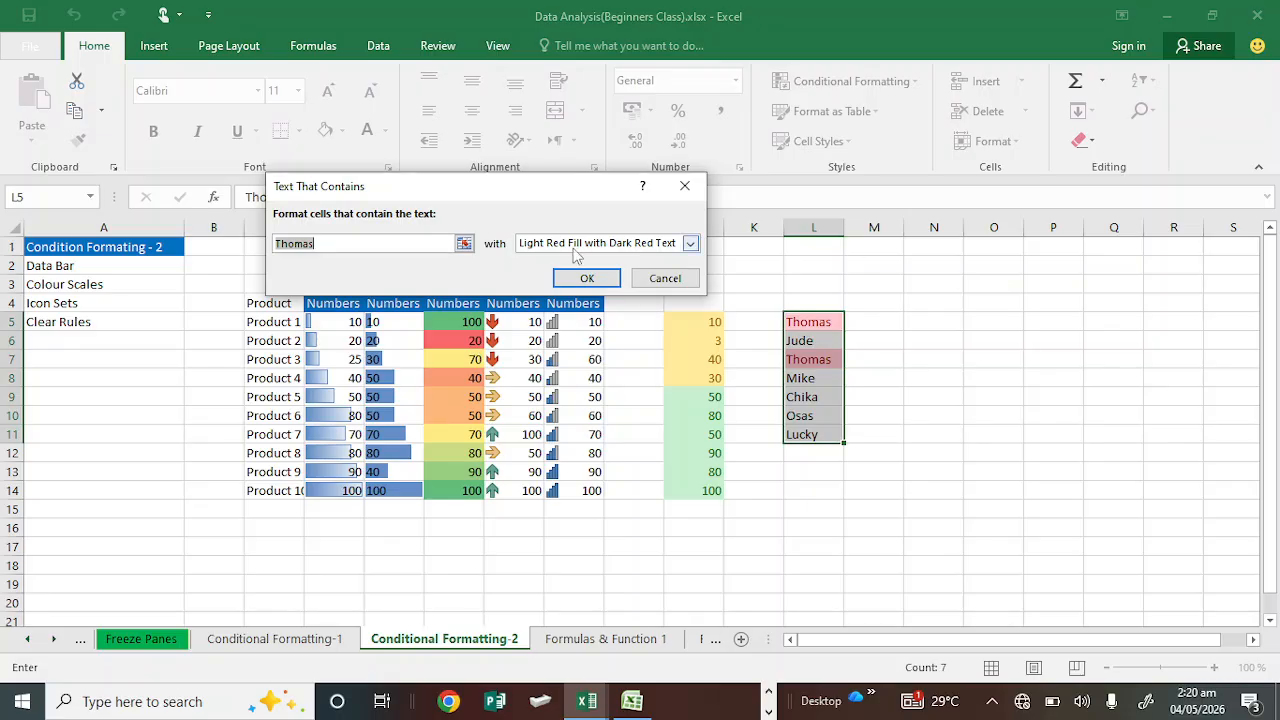
Step: Set the text rule's format to Yellow Fill with Dark Yellow Text and apply it
click(690, 245)
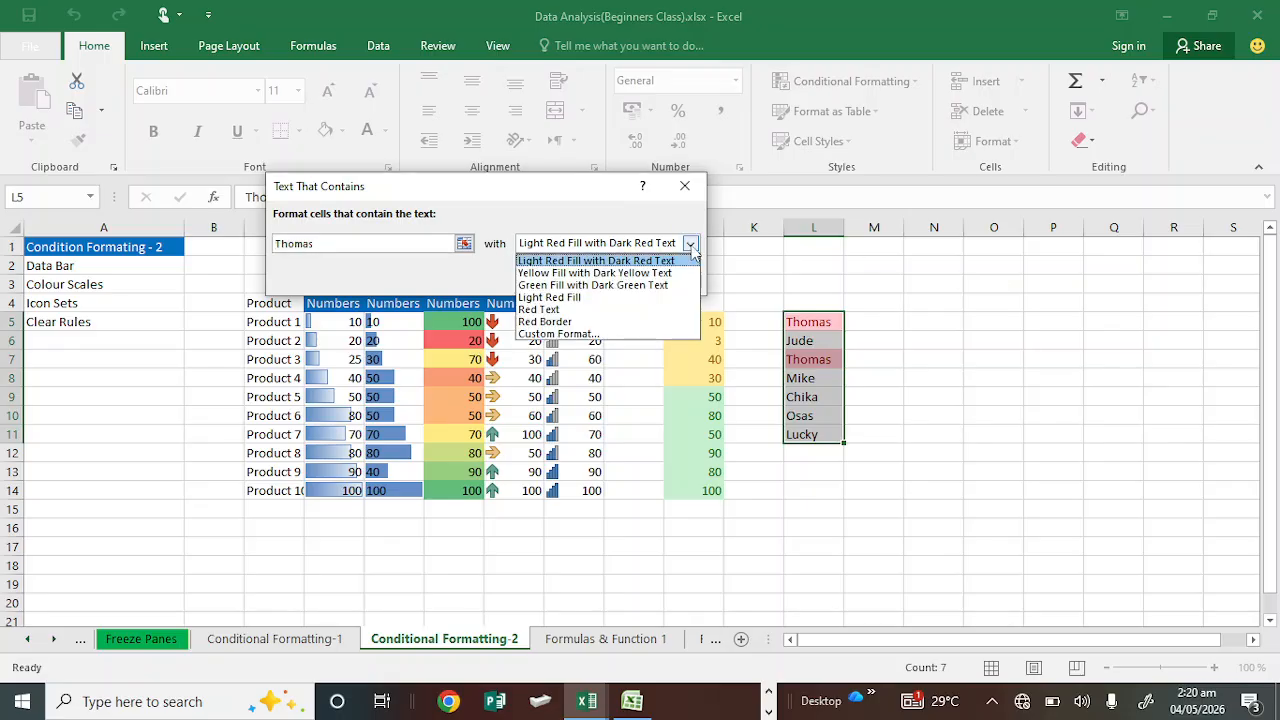
click(580, 334)
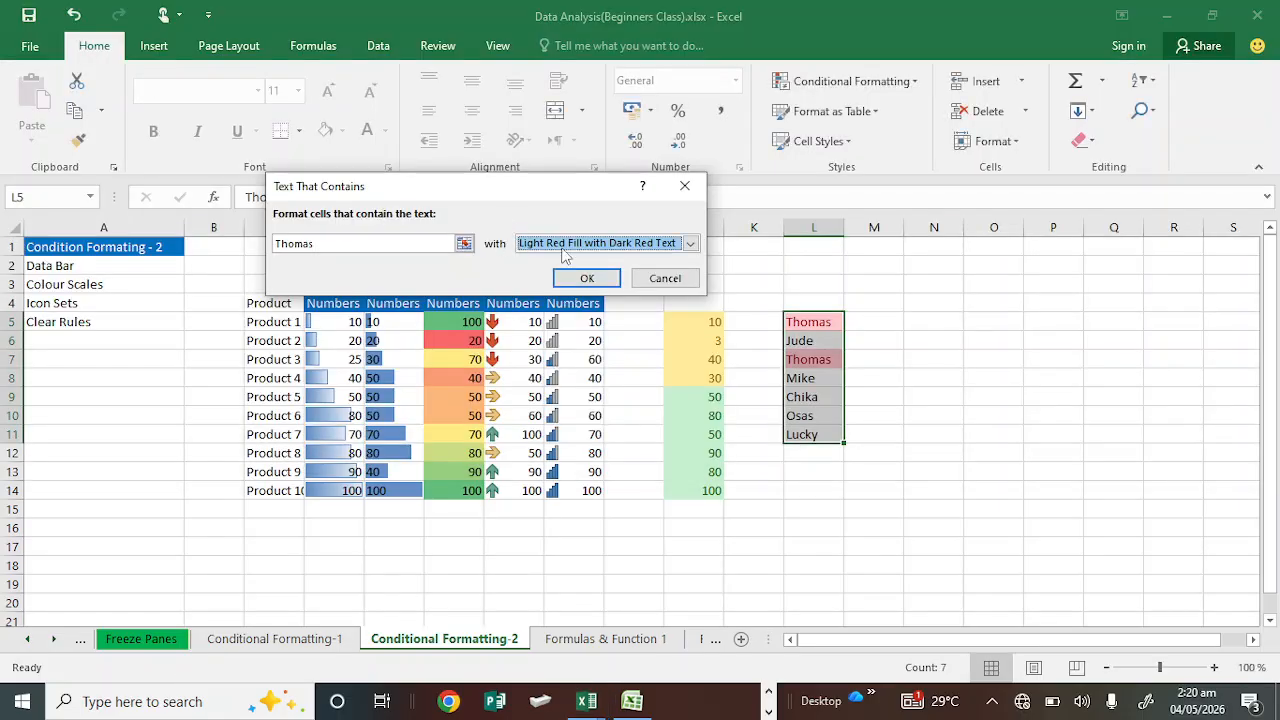
click(689, 245)
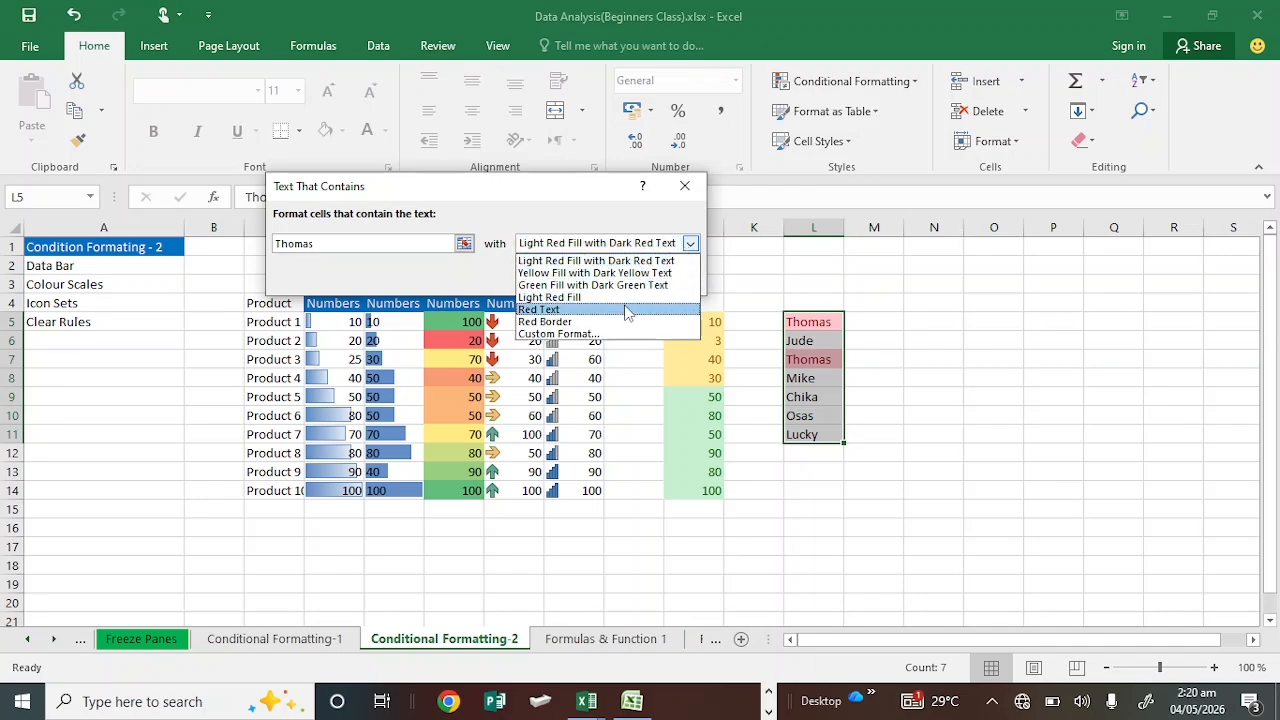
click(636, 273)
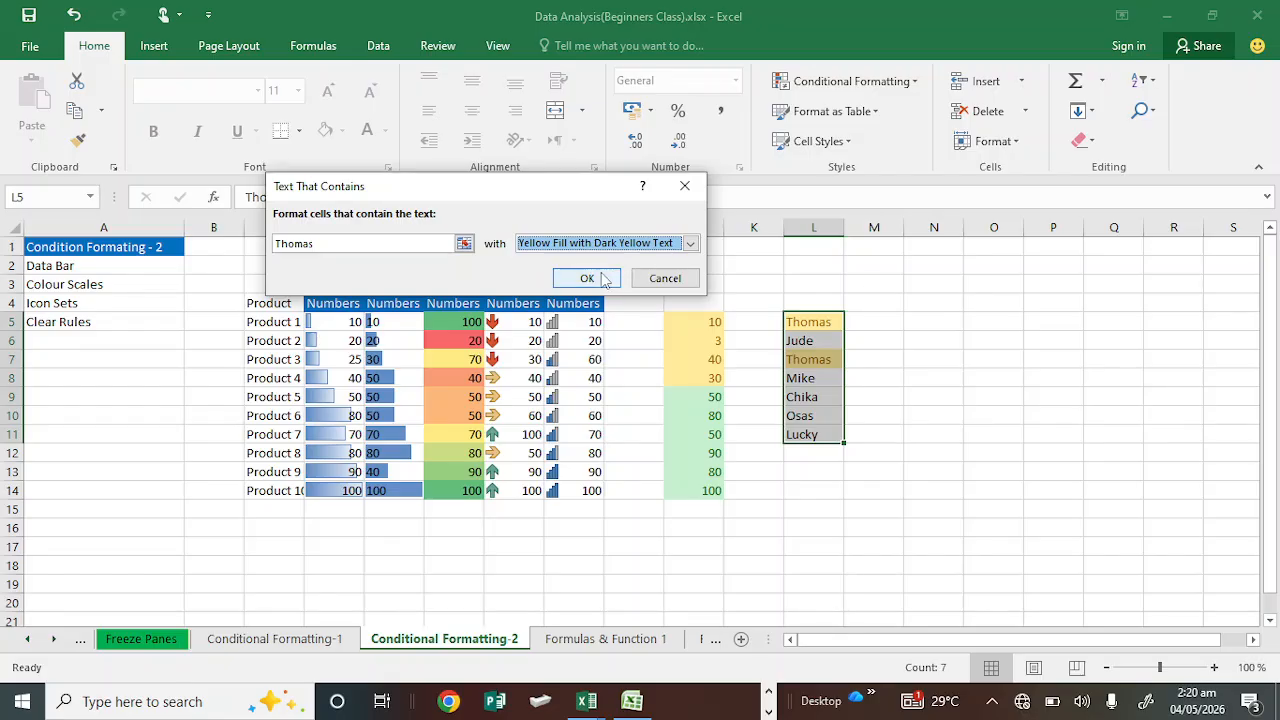
click(590, 277)
click(857, 263)
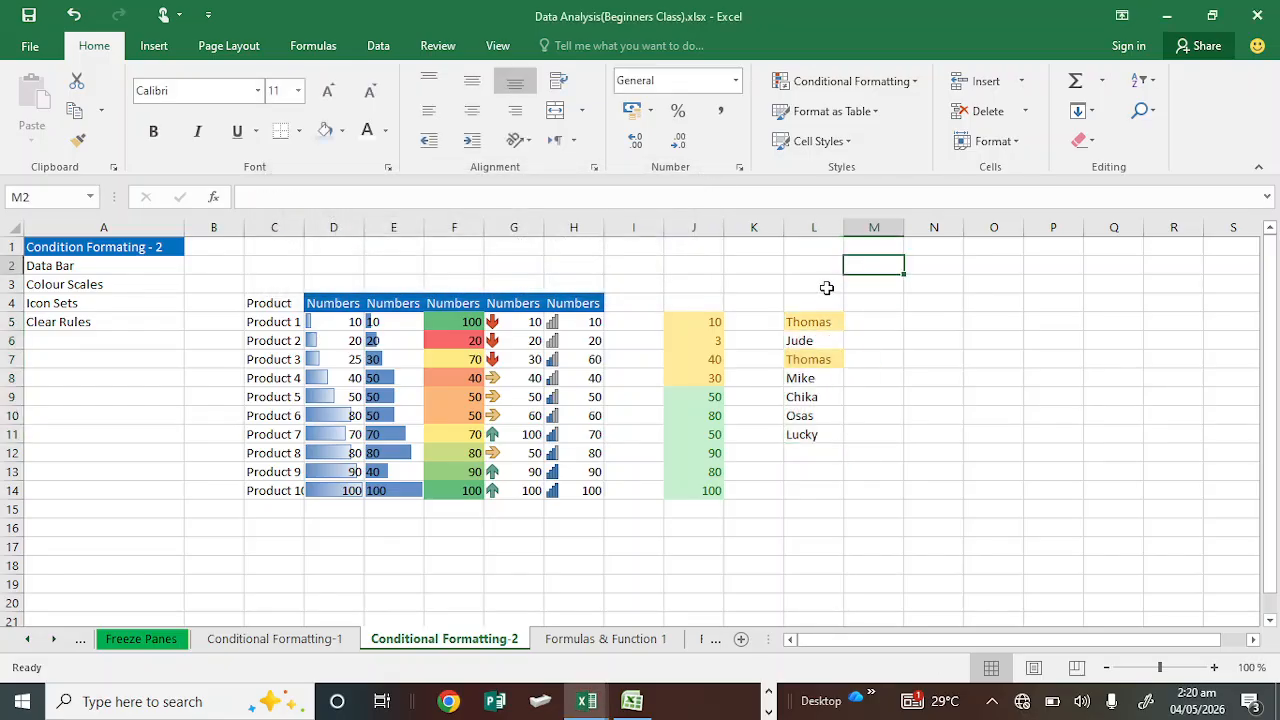
drag(808, 318, 811, 440)
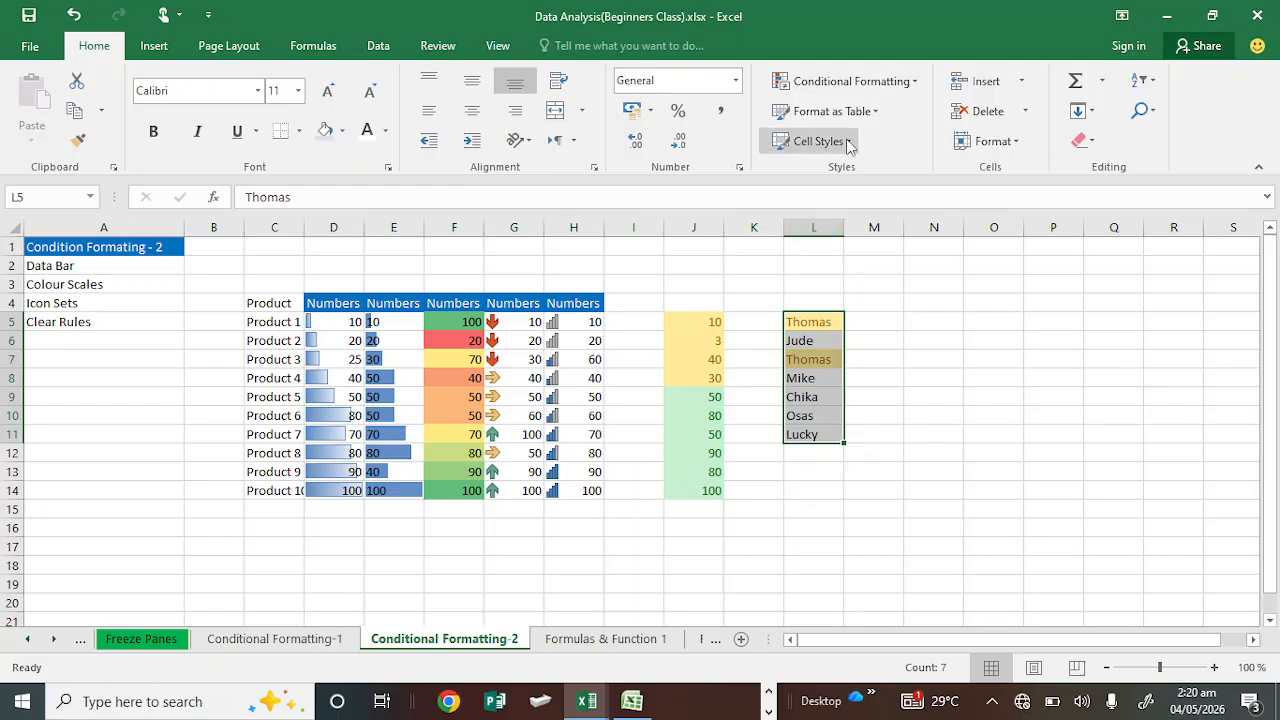
click(906, 81)
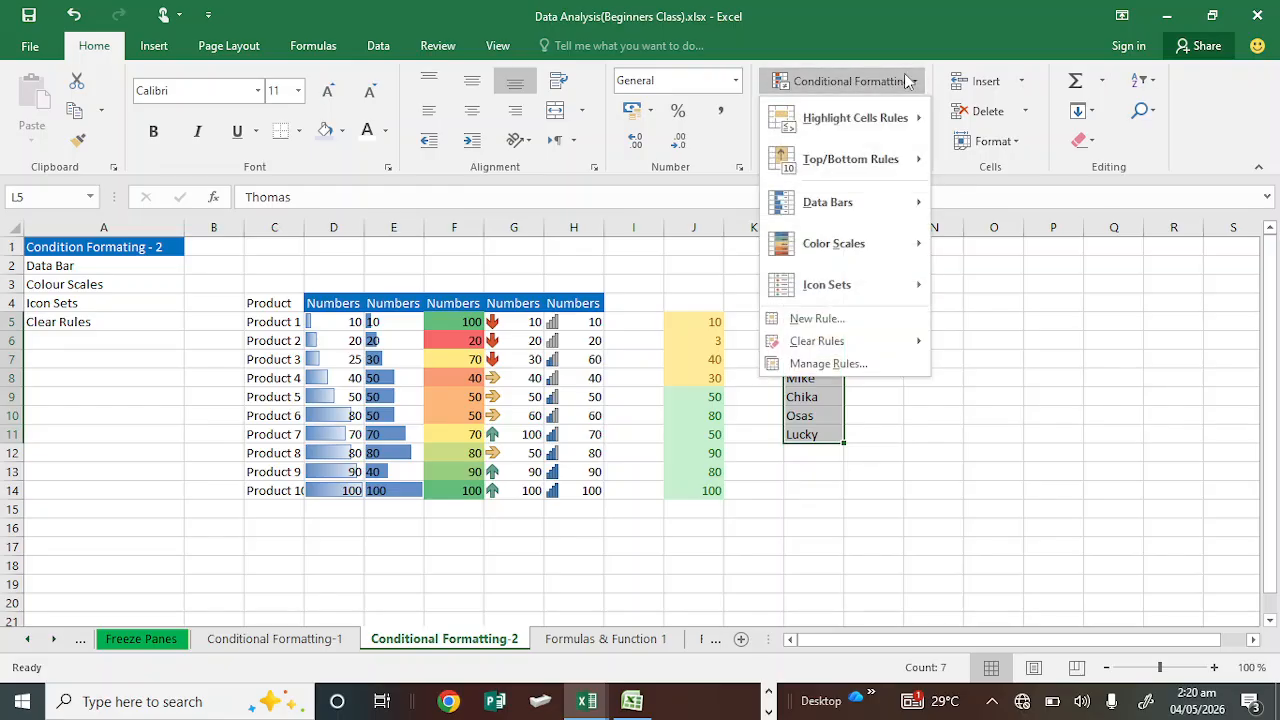
mouse_move(883, 270)
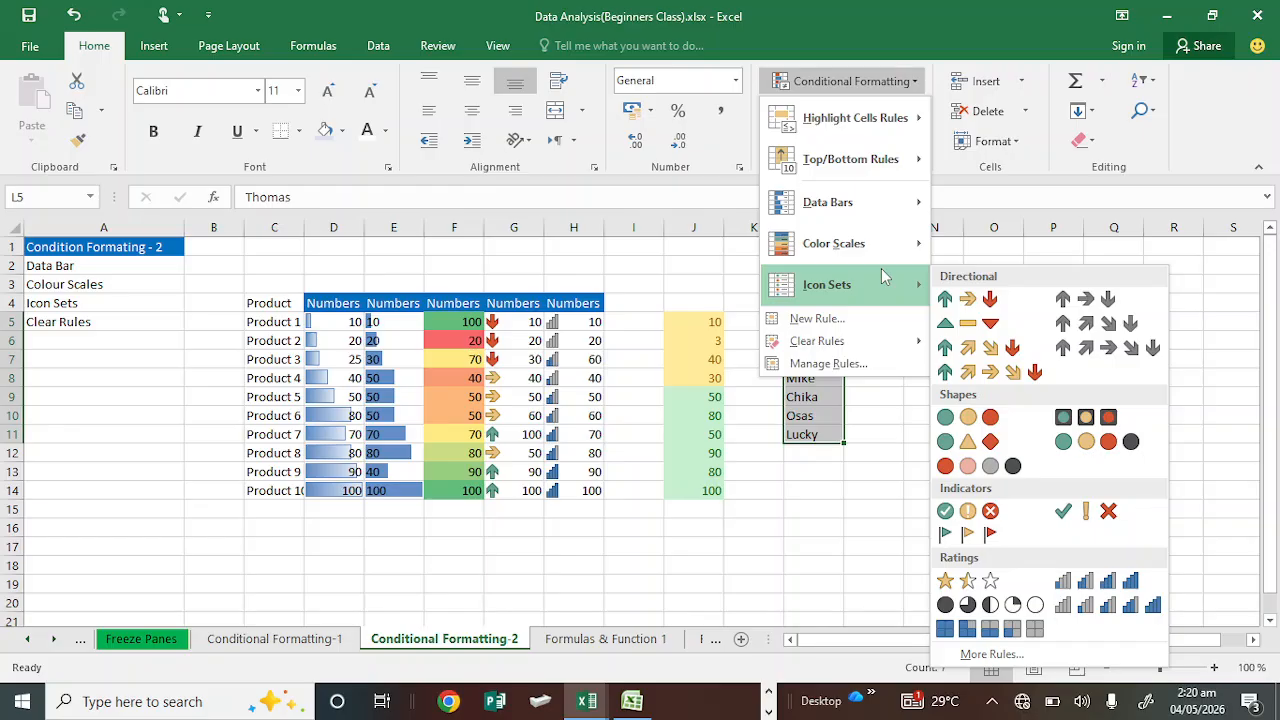
click(800, 468)
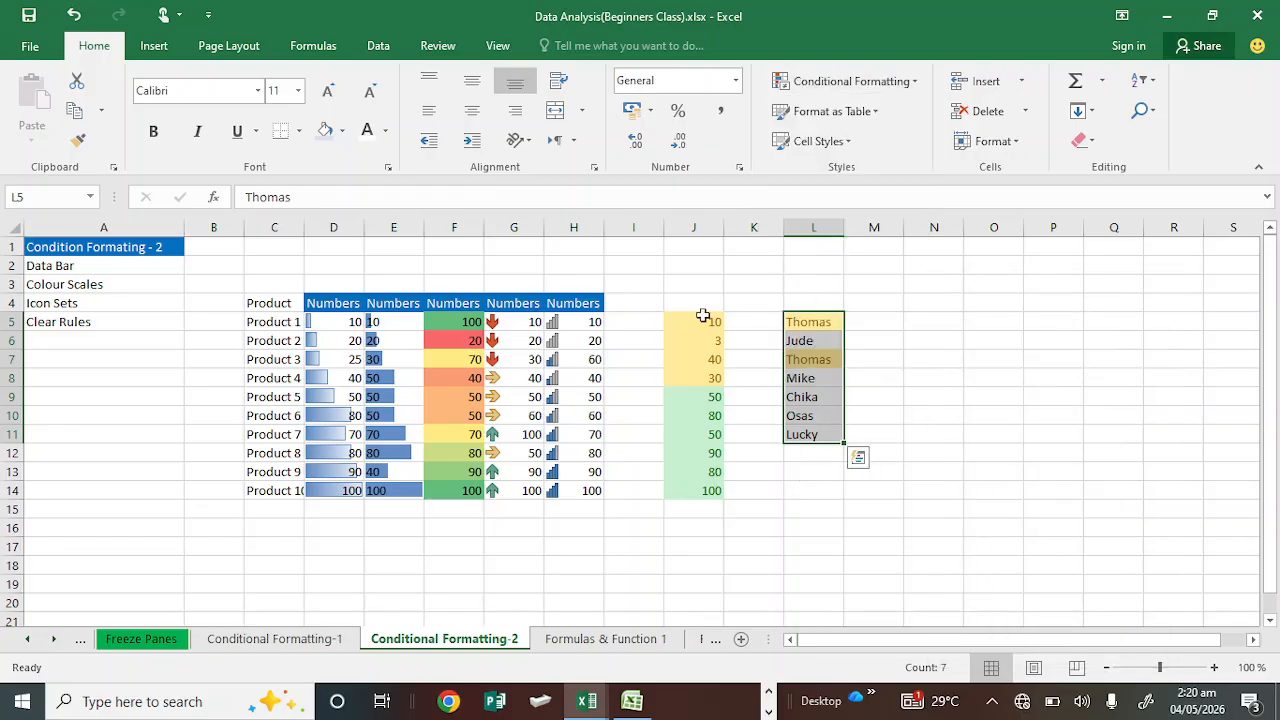
Step: Apply a light blue gradient-fill data bar to the numbers in J5:J14
drag(699, 322, 712, 492)
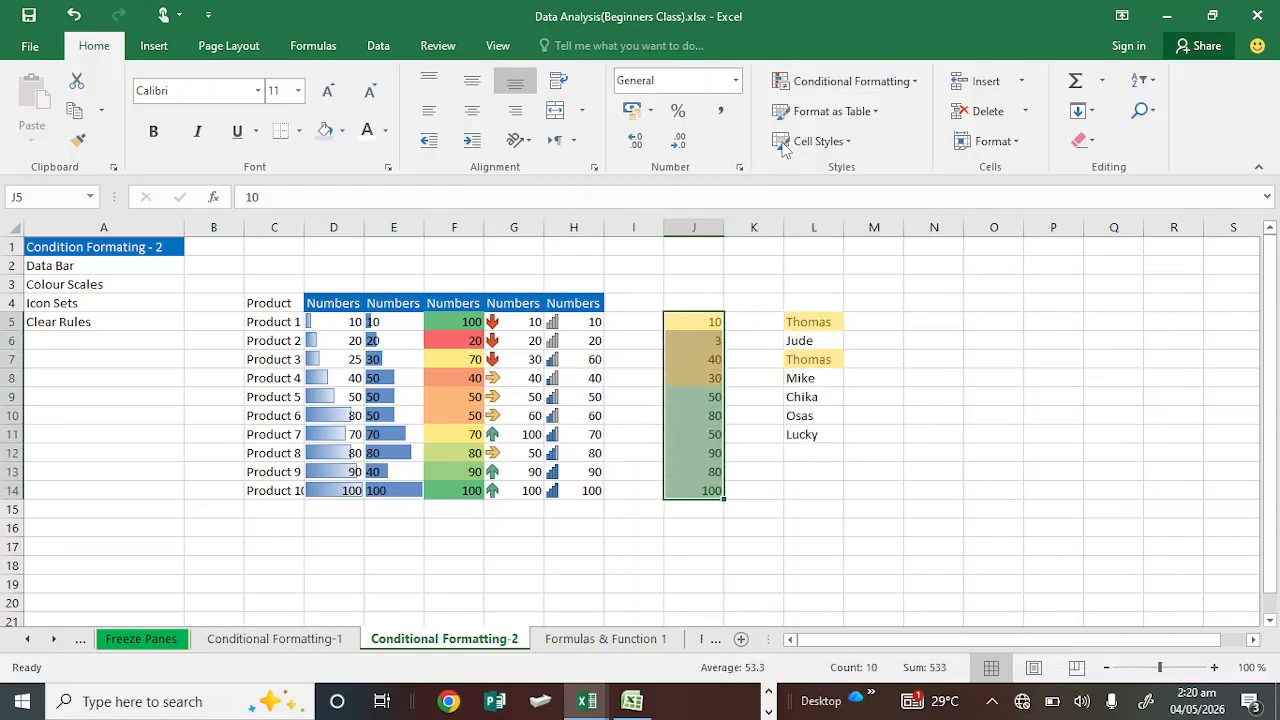
click(890, 100)
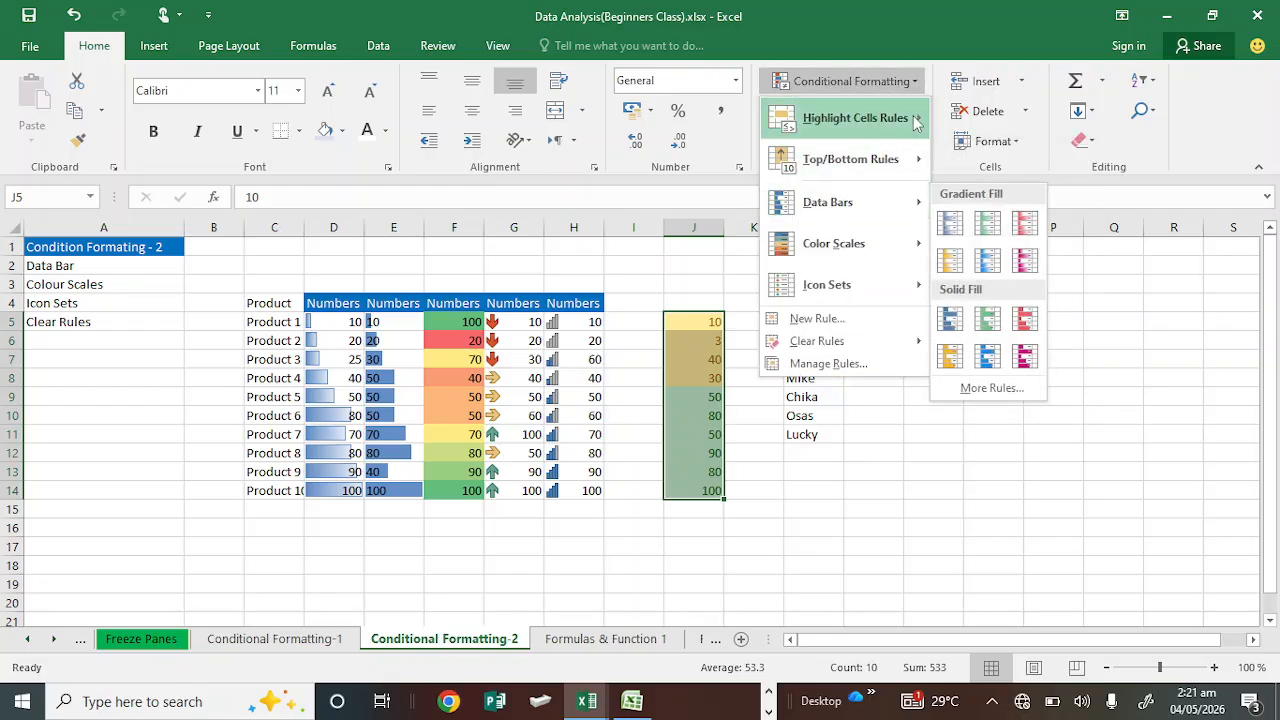
mouse_move(915, 122)
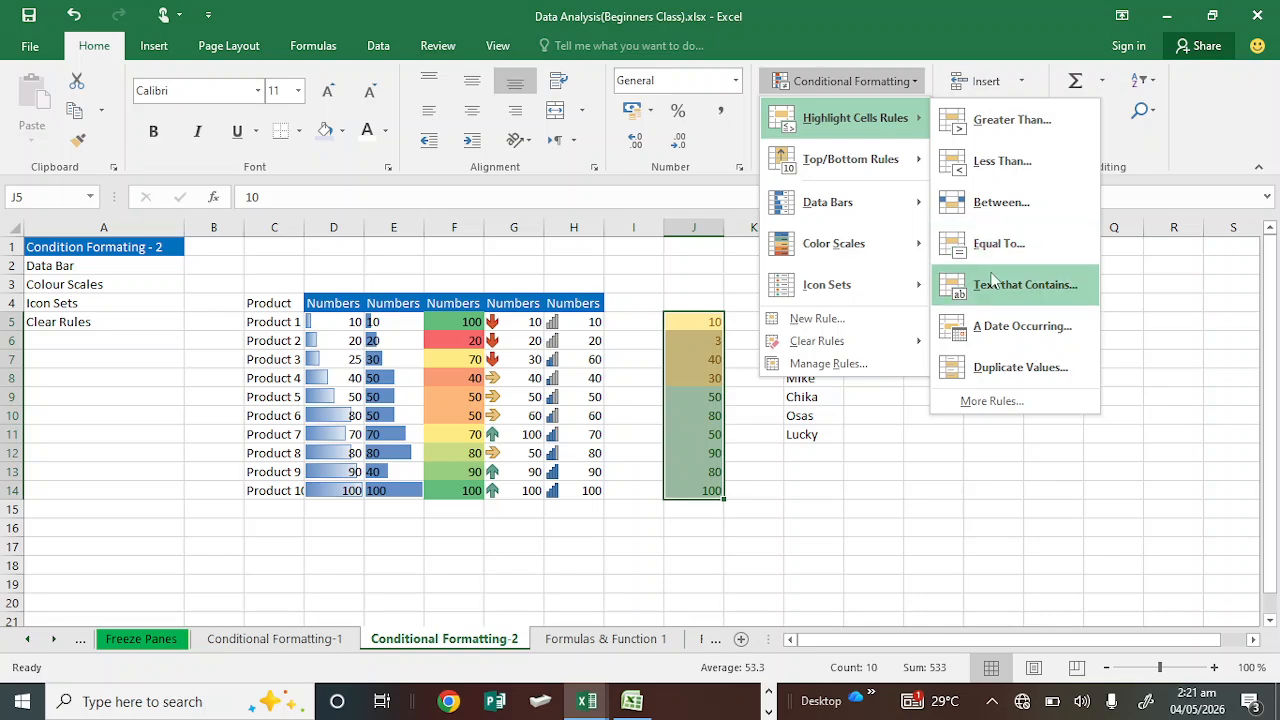
mouse_move(889, 195)
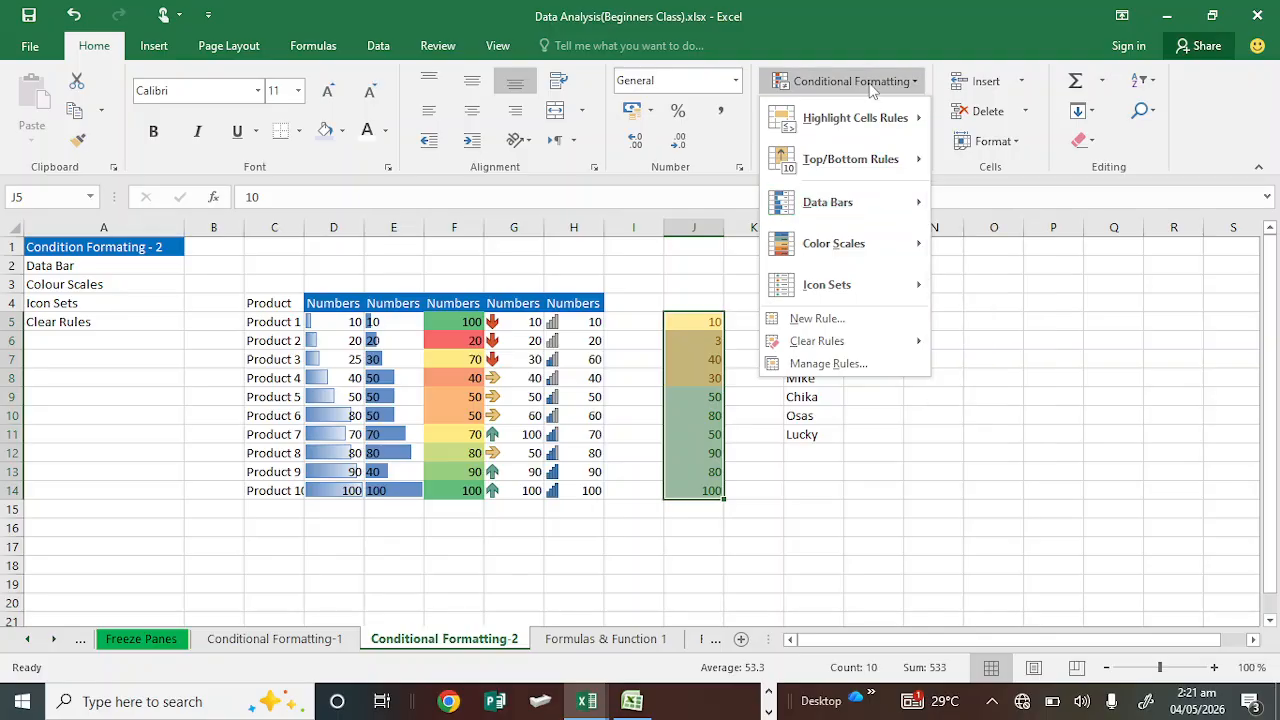
mouse_move(863, 127)
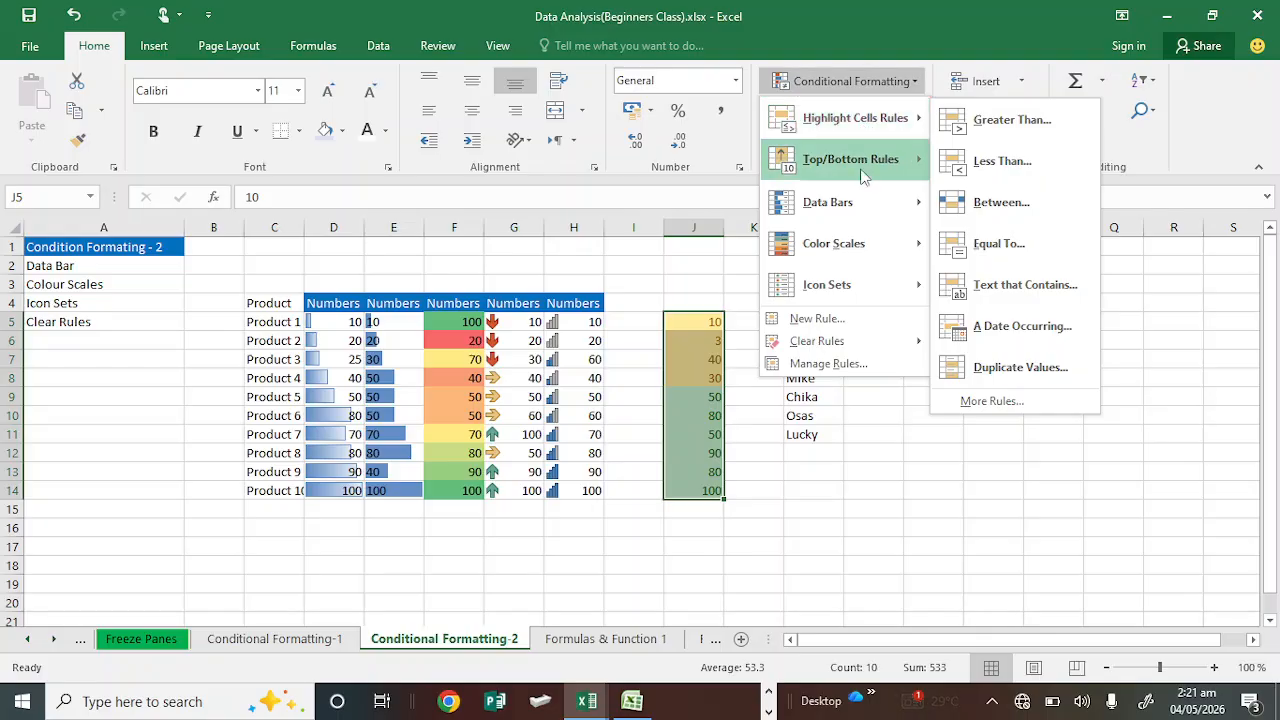
mouse_move(865, 172)
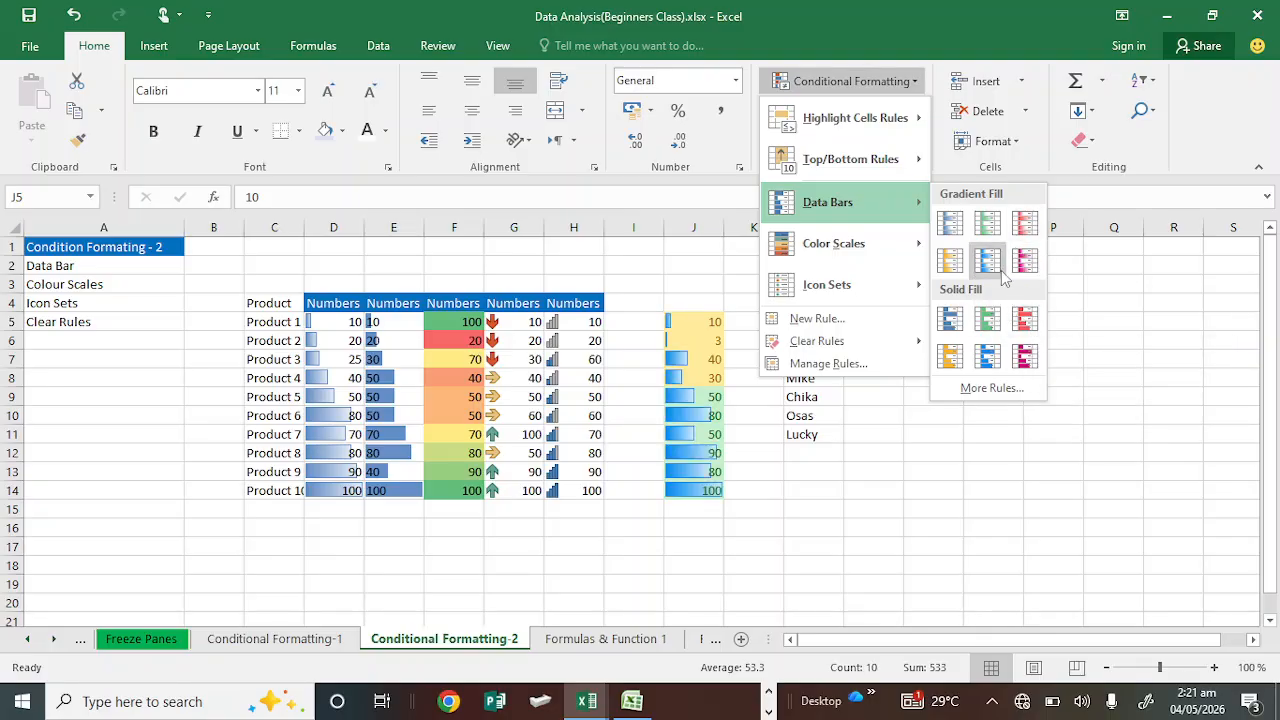
click(1001, 271)
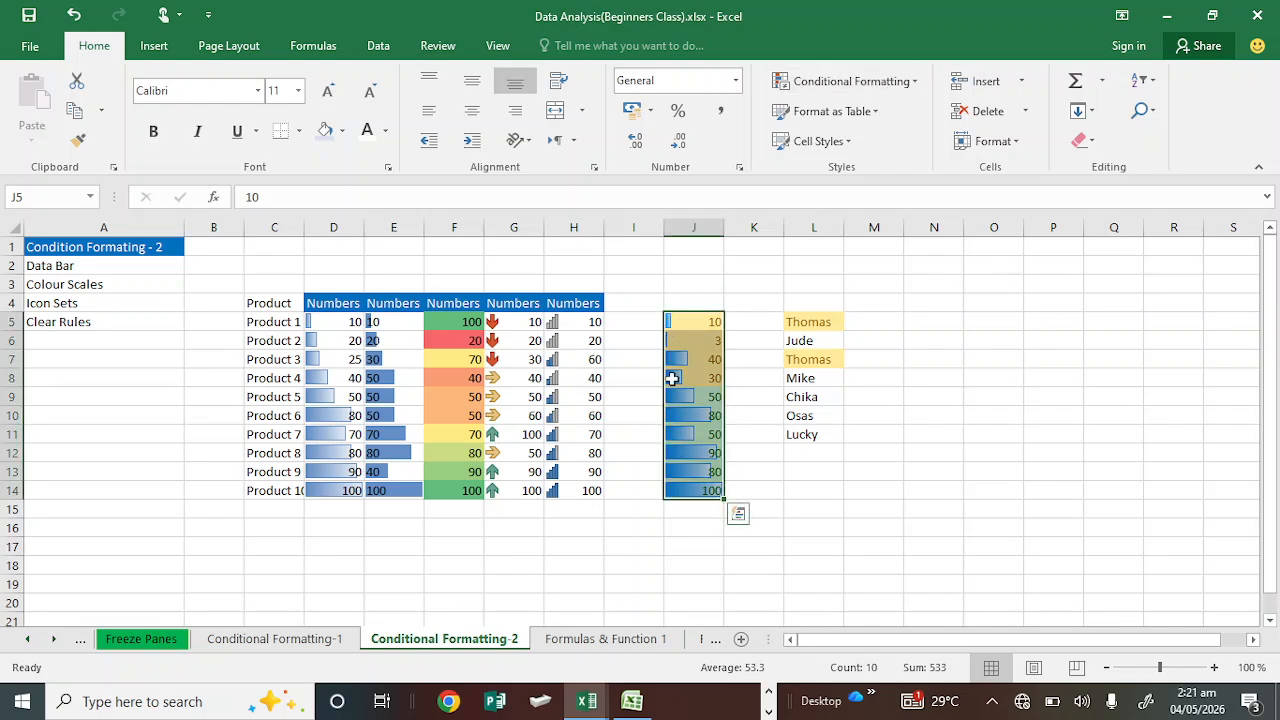
Step: Change the value in J5 to 60
click(705, 320)
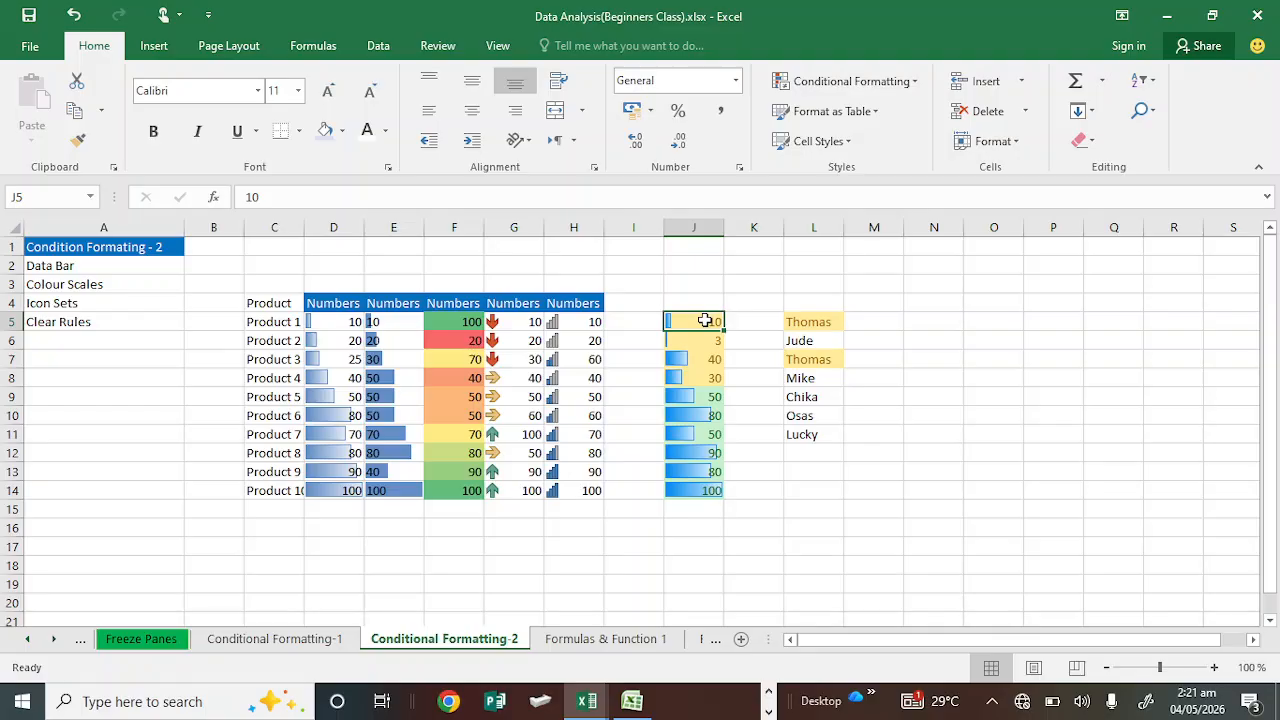
click(258, 196)
double_click(249, 197)
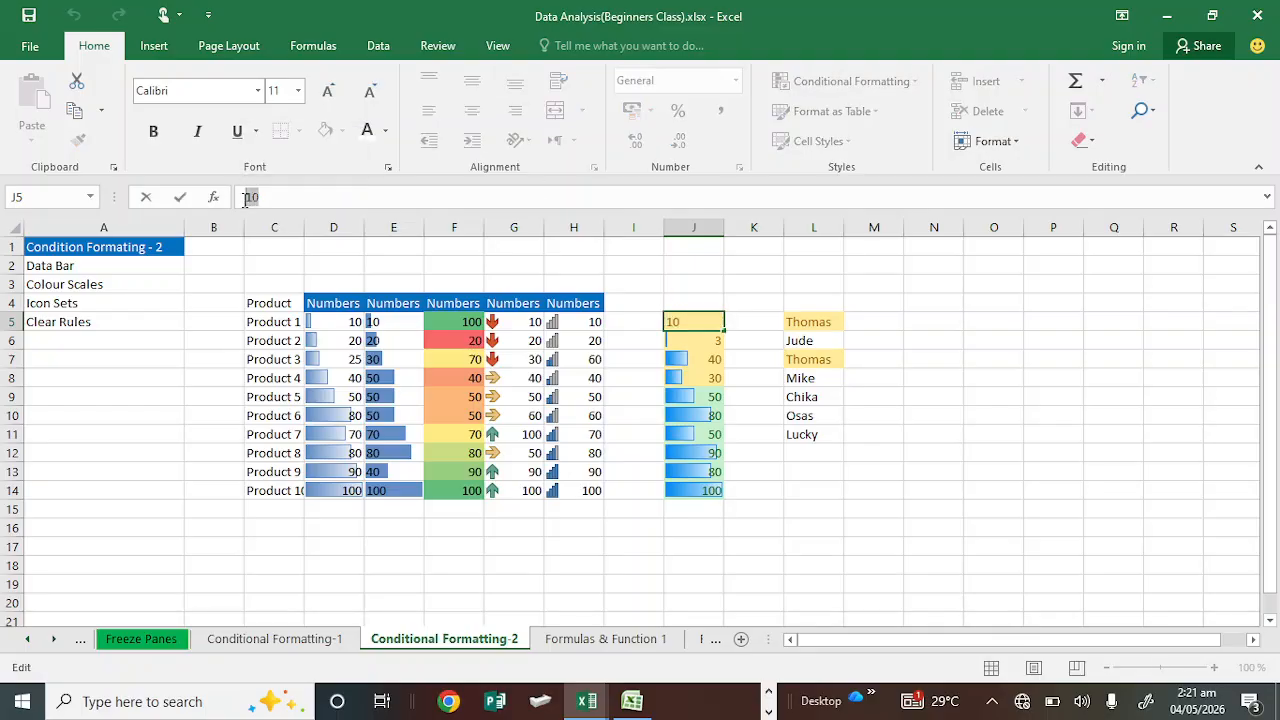
text(60)
click(710, 340)
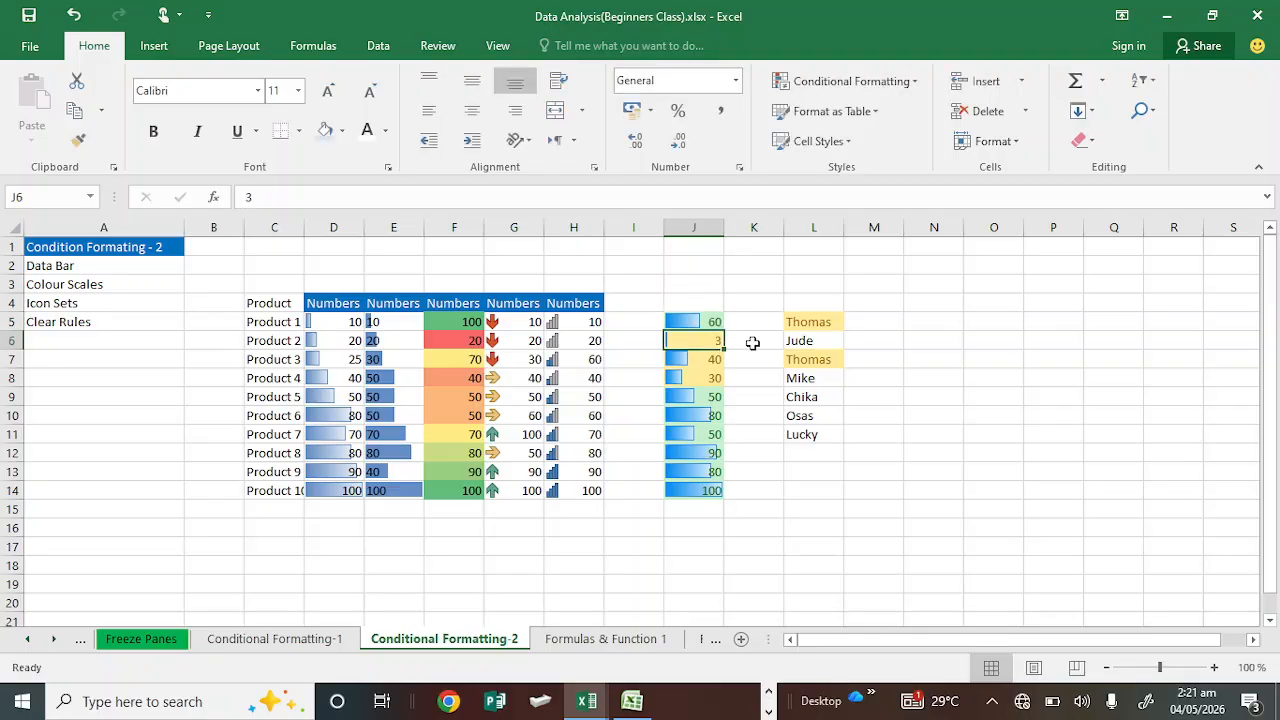
Step: Add a 5 Ratings icon set from the Ratings group to the numbers in J5:J14
click(704, 322)
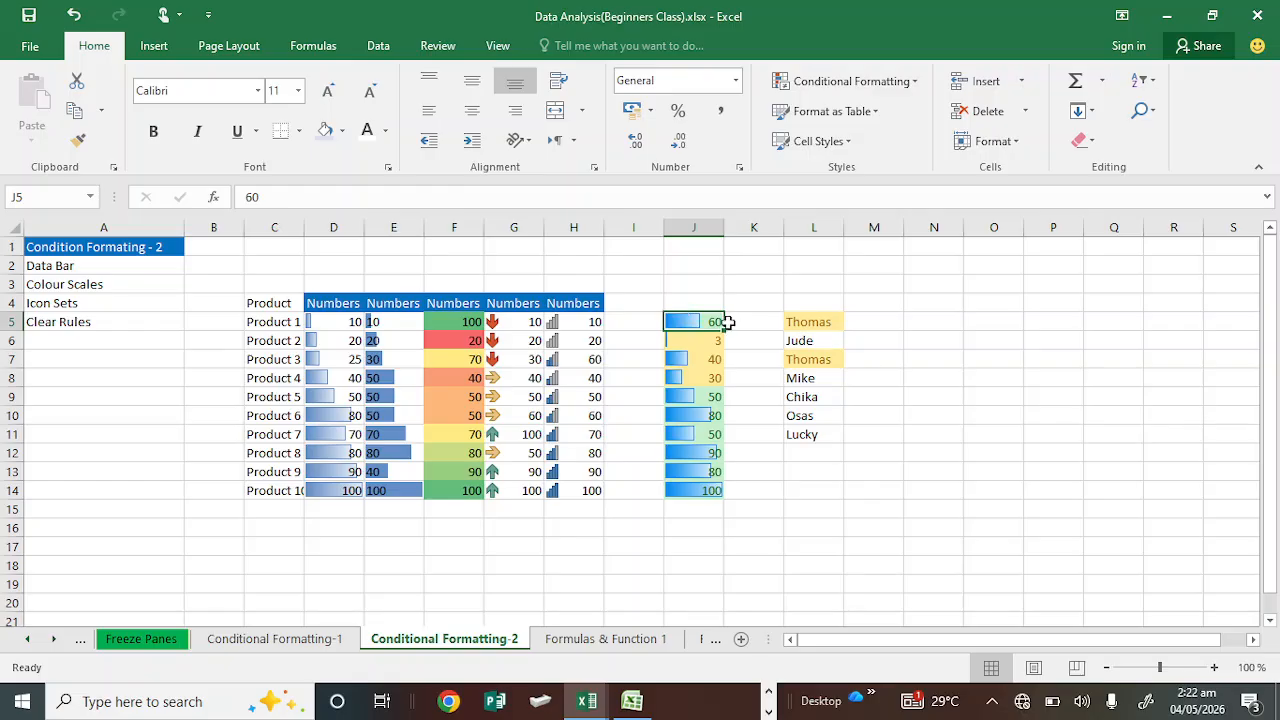
drag(697, 319, 704, 488)
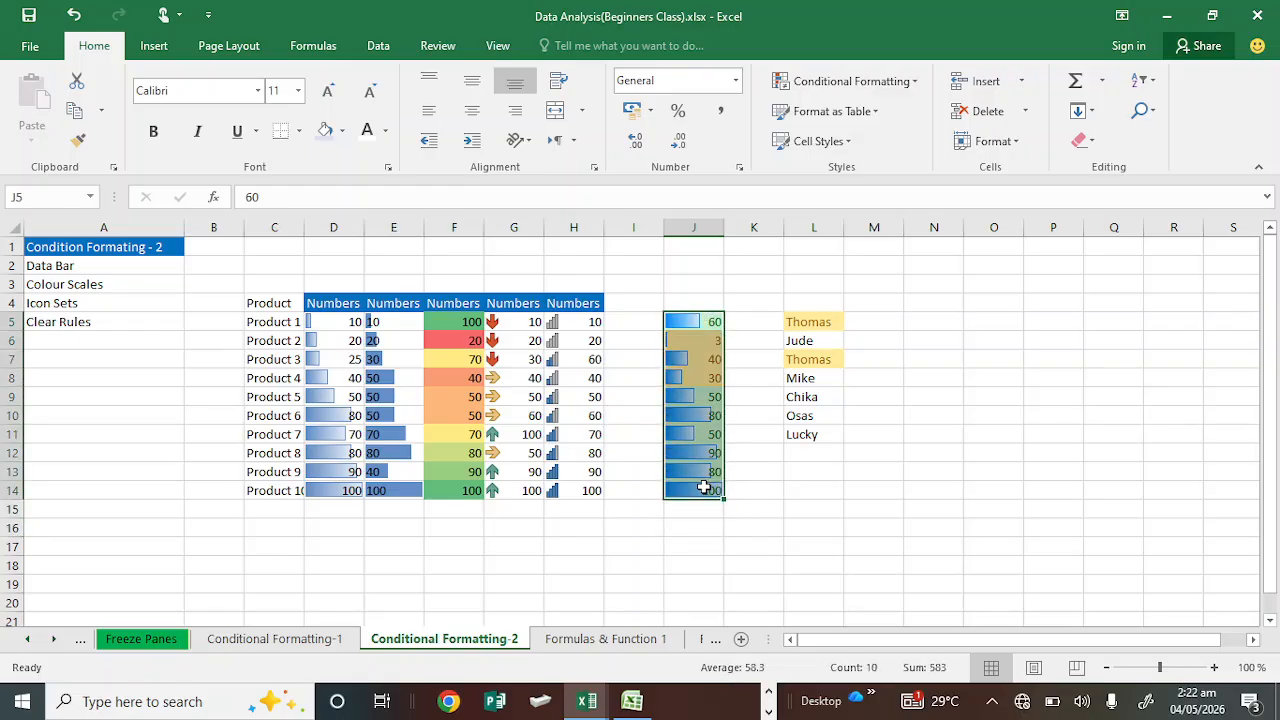
click(893, 98)
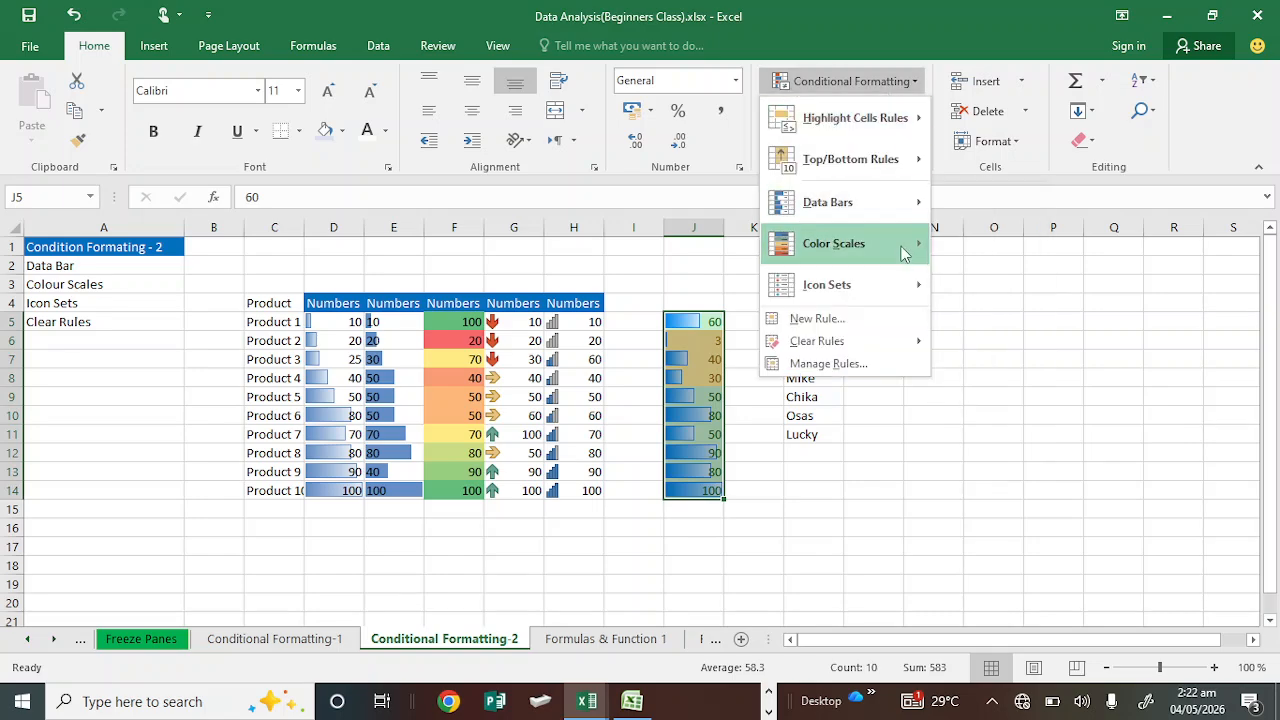
mouse_move(903, 252)
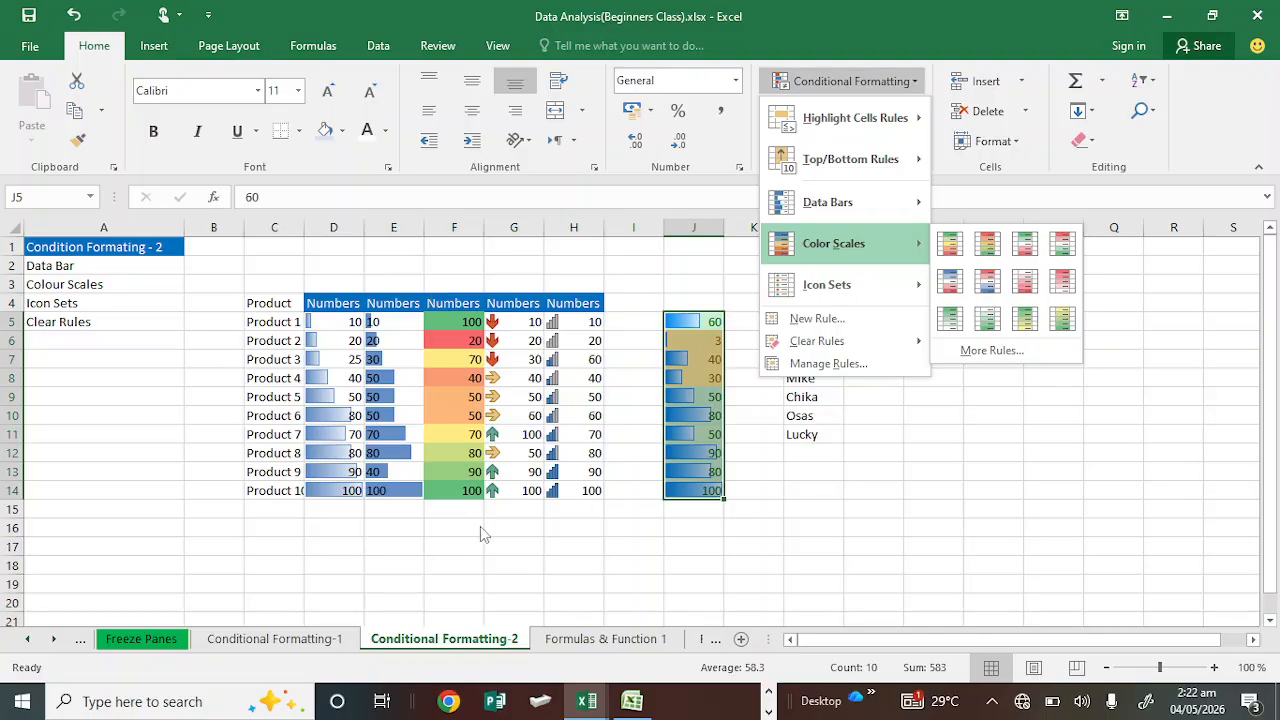
mouse_move(864, 341)
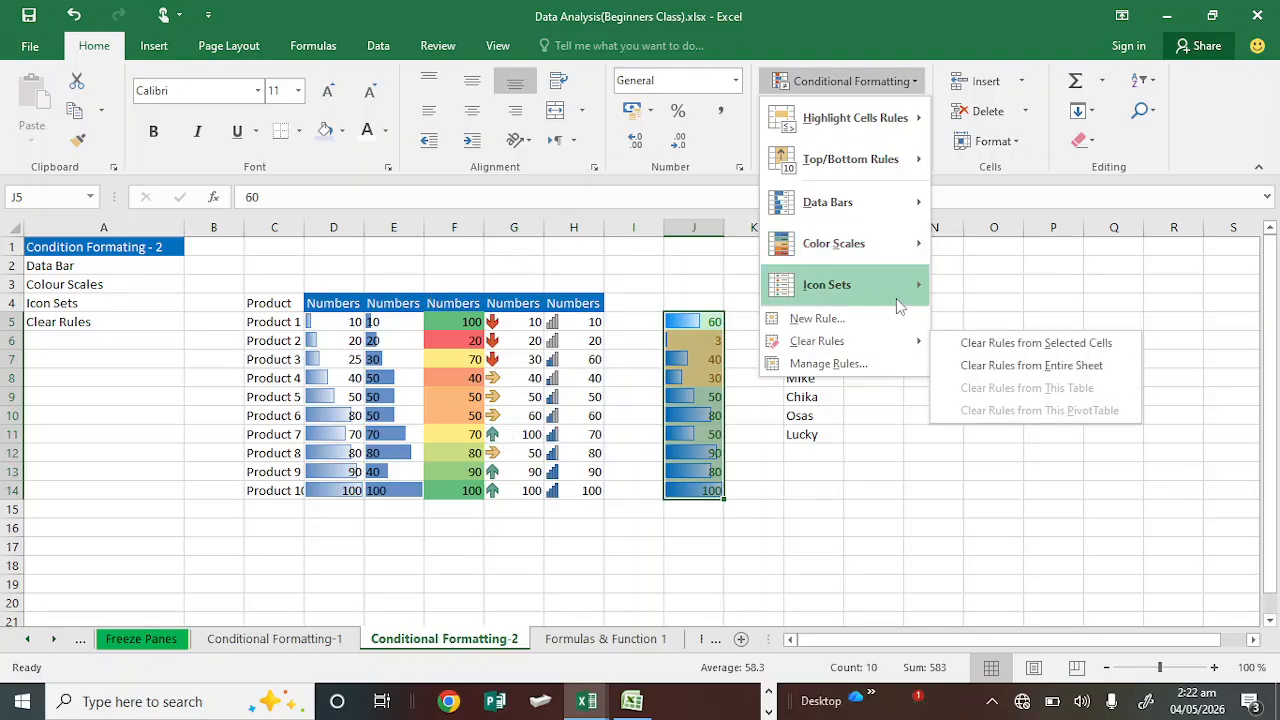
mouse_move(900, 290)
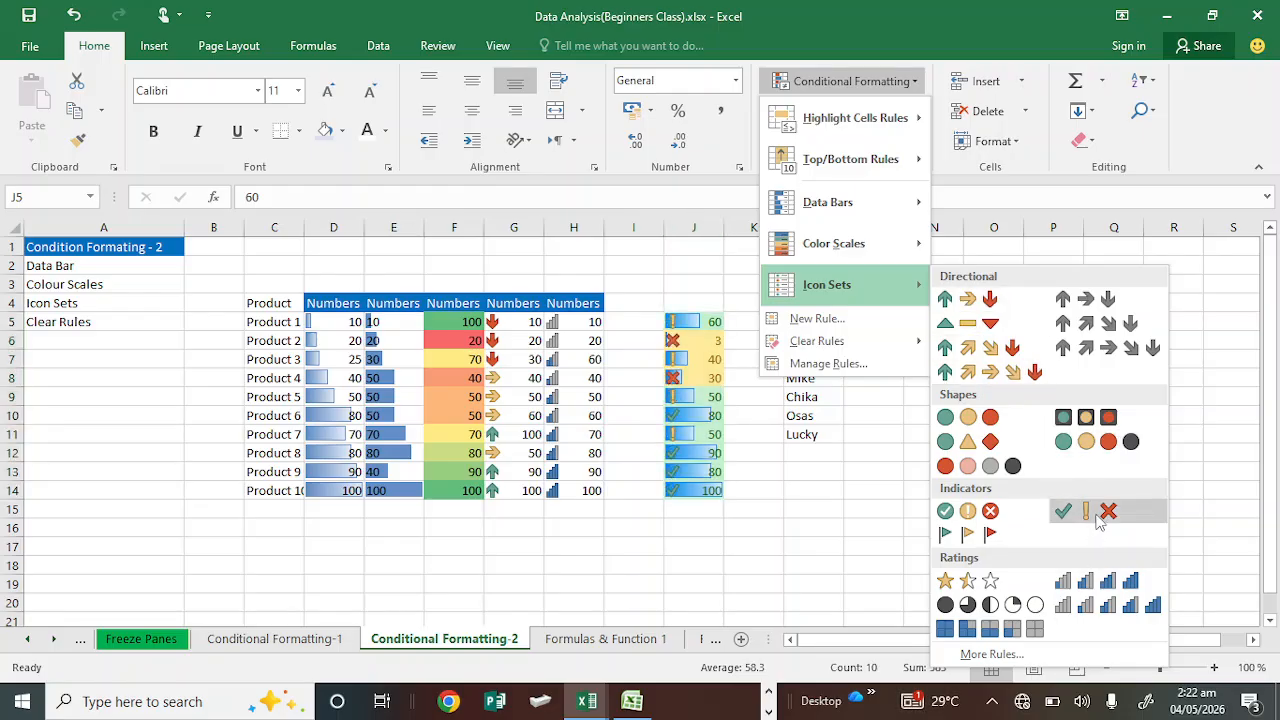
click(1100, 604)
click(835, 339)
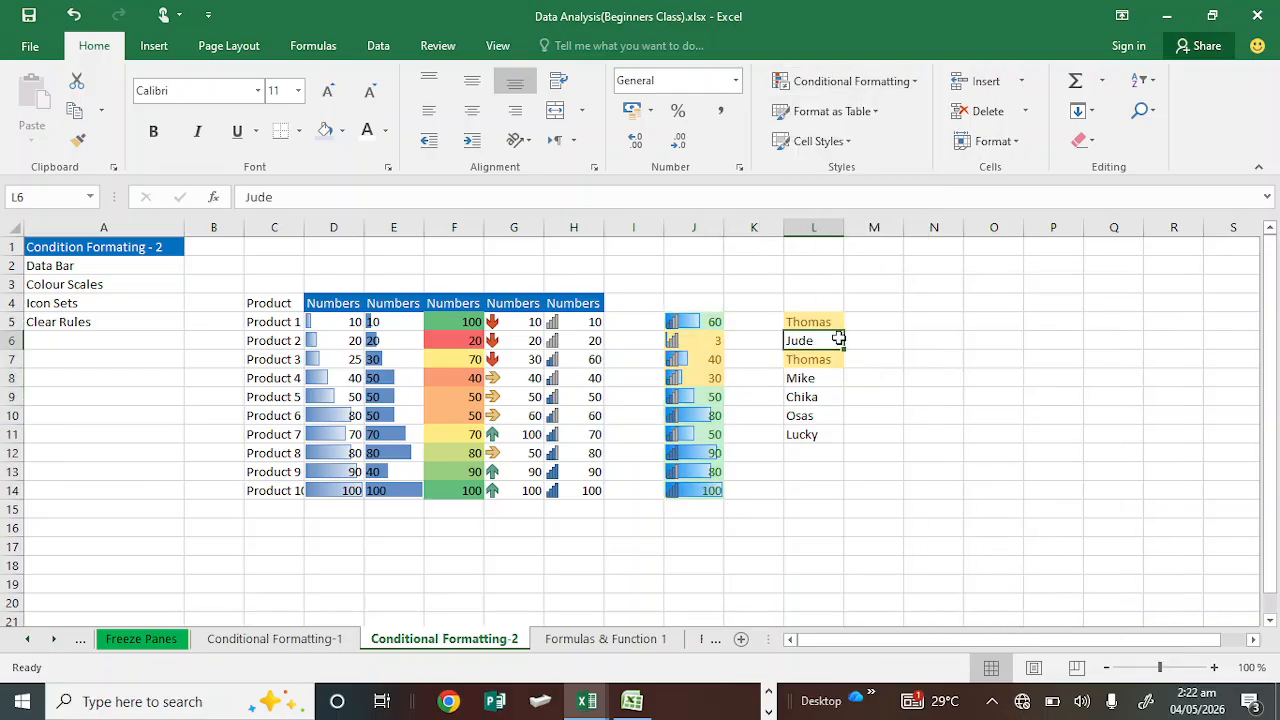
click(798, 473)
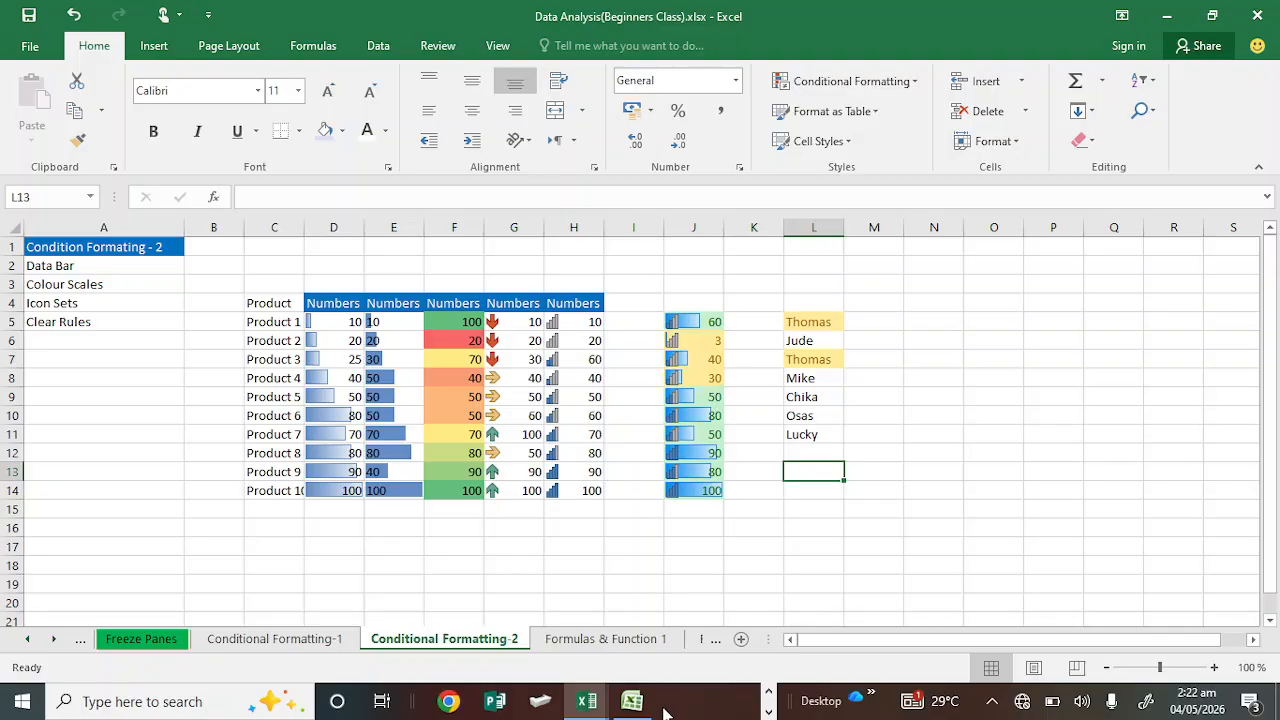
click(770, 708)
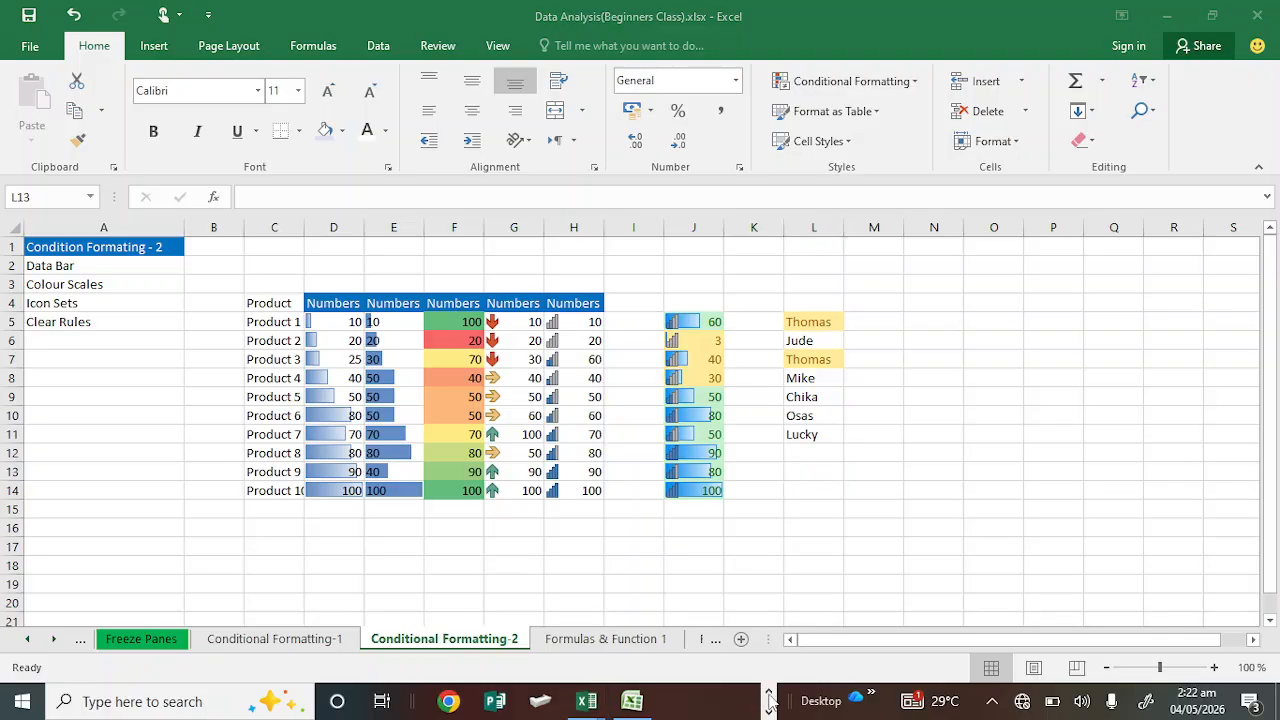
click(739, 703)
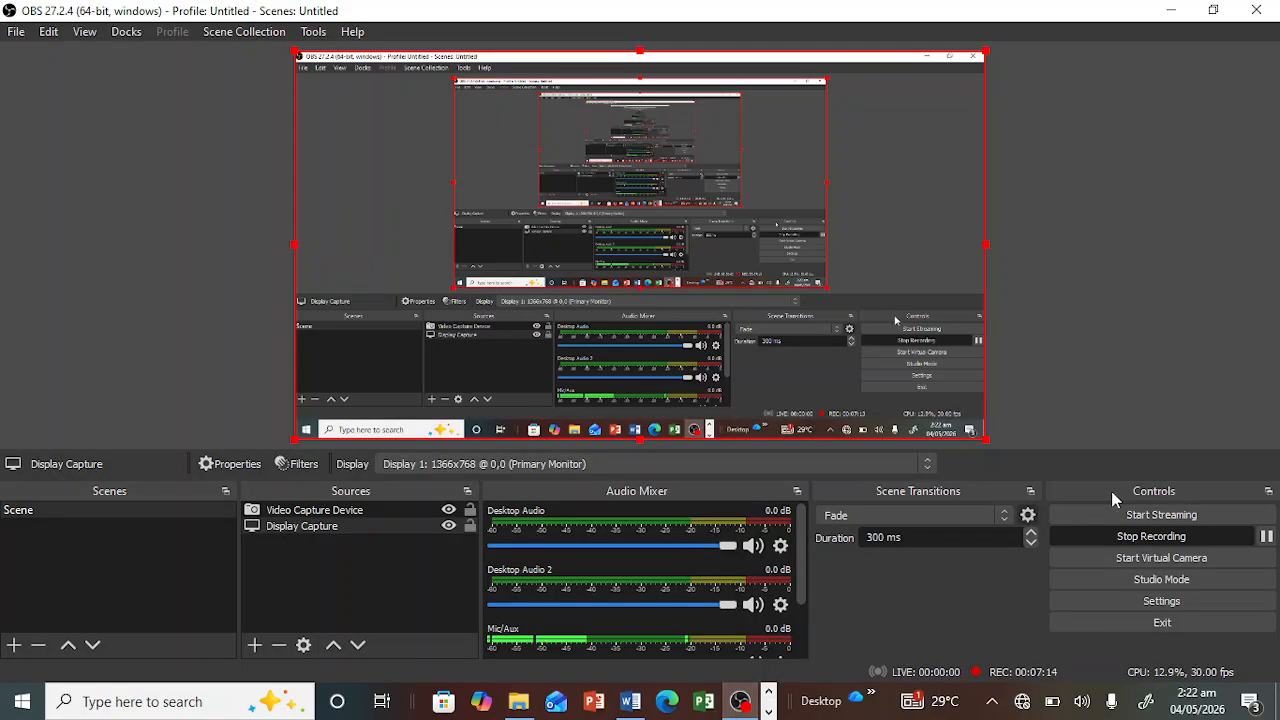